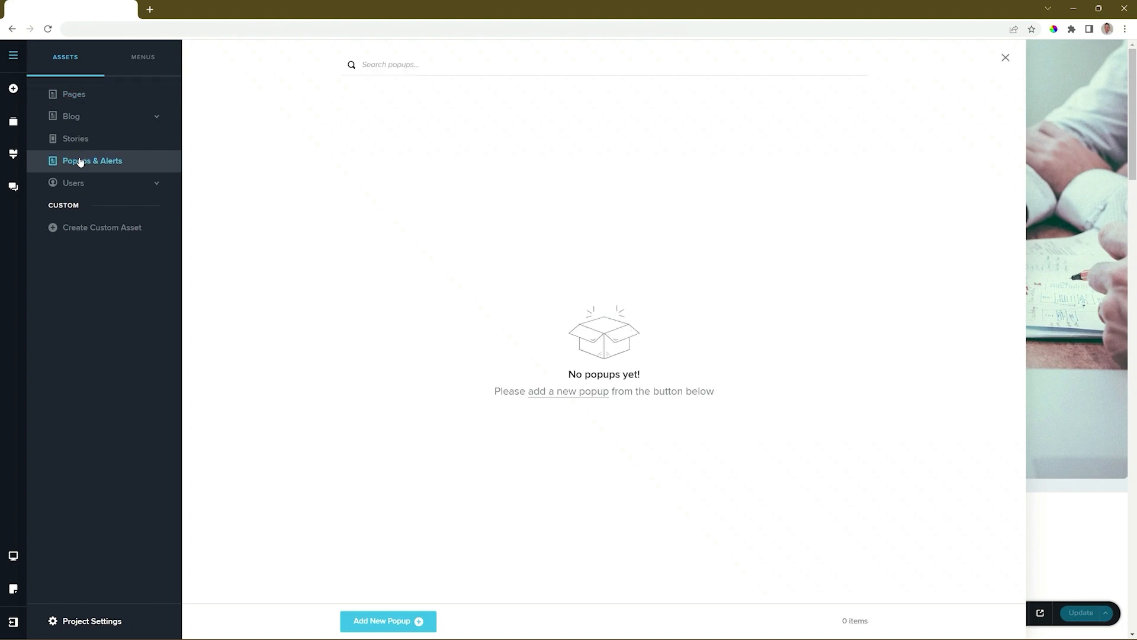
Start a new popup with Add New Popup in Popups & Alerts
{"action": "left_click", "coordinate": [395, 619]}
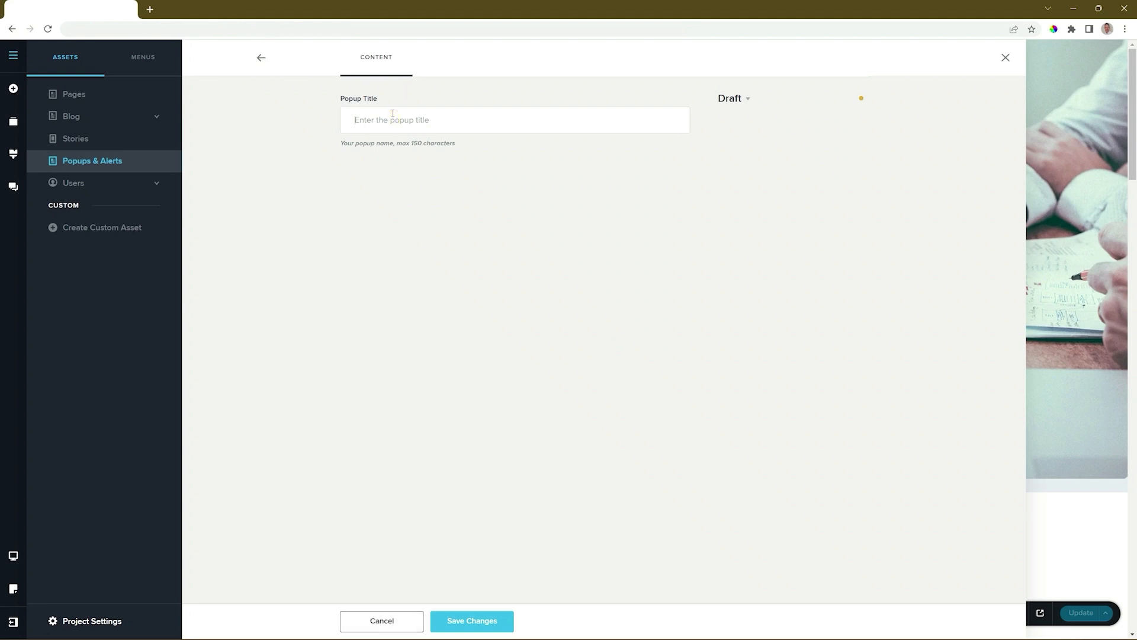
Name the popup 'Valentine's Day Special2024', save it, and go back to the popups list
{"action": "type", "text": "Valentine's Day Special2024"}
{"action": "left_click", "coordinate": [492, 620]}
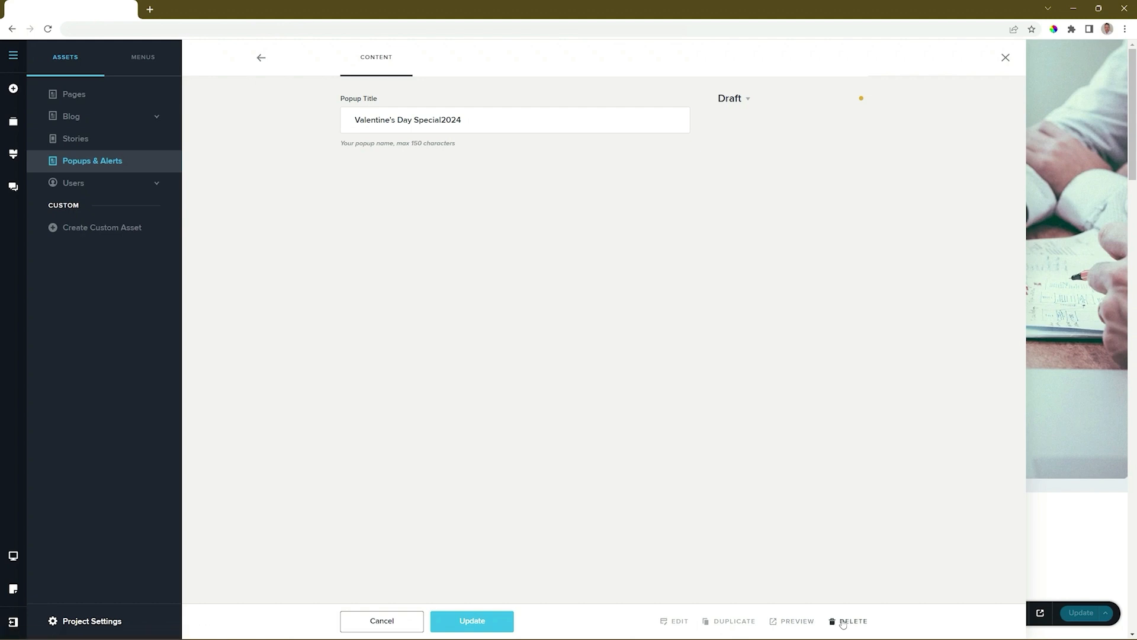
{"action": "left_click", "coordinate": [261, 57]}
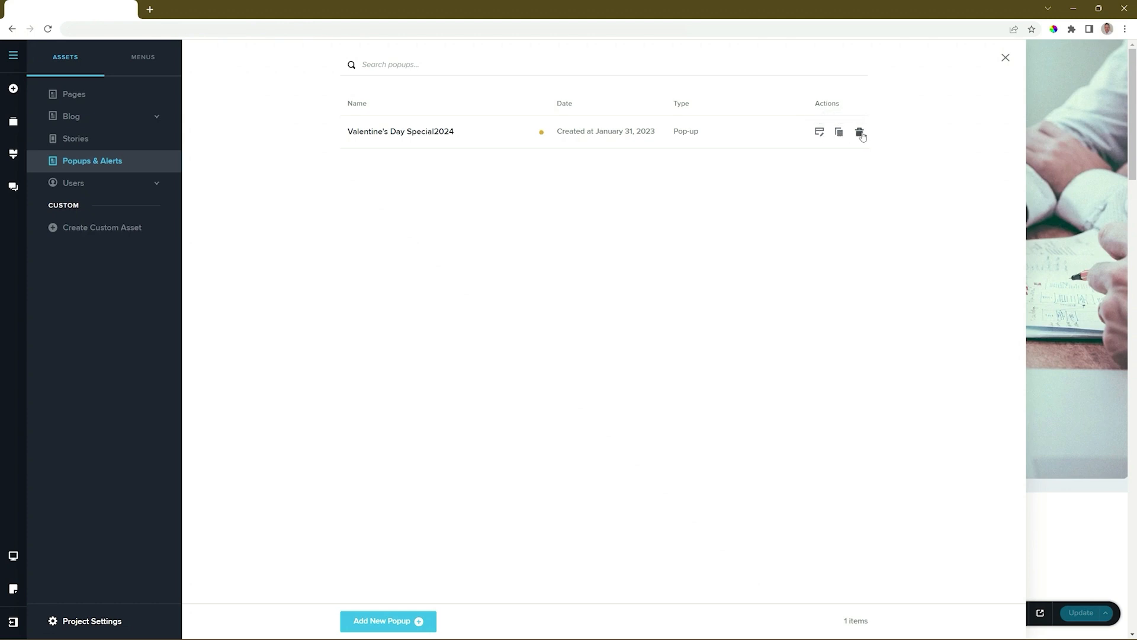
Edit the Valentine's Day Special2024 popup and bring up its template gallery
{"action": "left_click", "coordinate": [820, 134]}
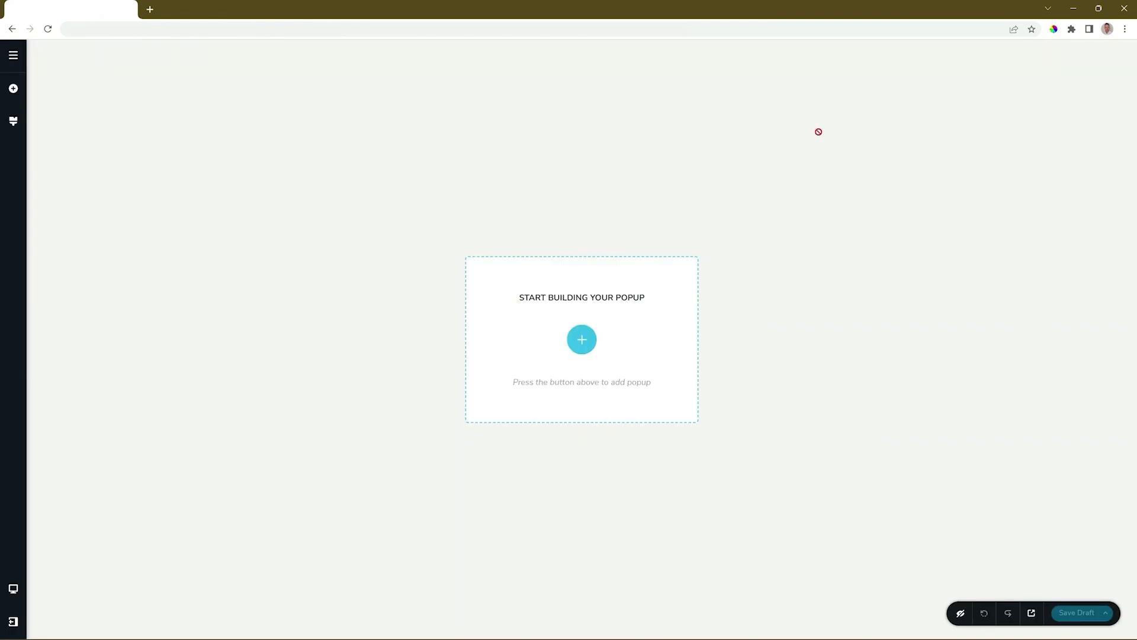
{"action": "left_click", "coordinate": [582, 340]}
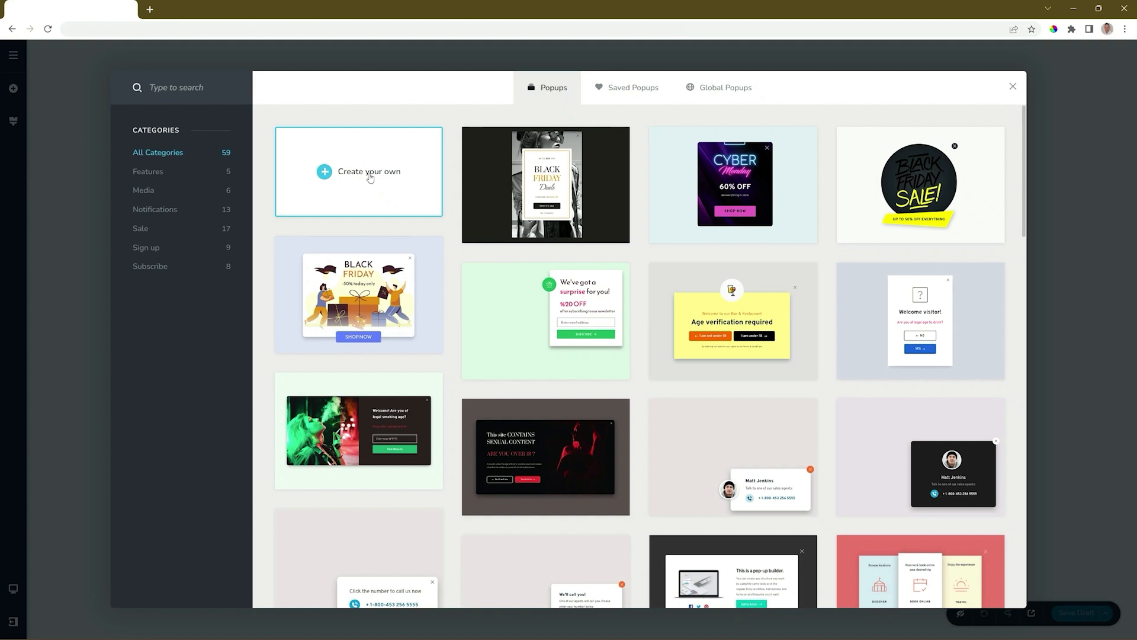
Insert the Black Friday template, retitle the heading Valentine's, and change 'ON' to 'in'
{"action": "left_click", "coordinate": [551, 181]}
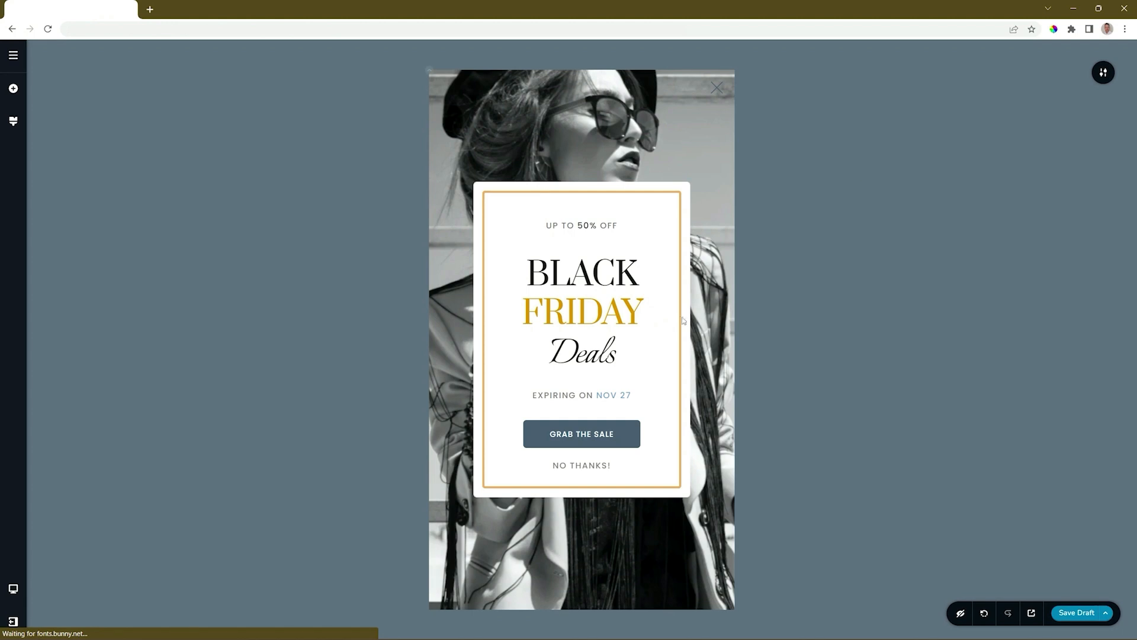
{"action": "double_click", "coordinate": [569, 277]}
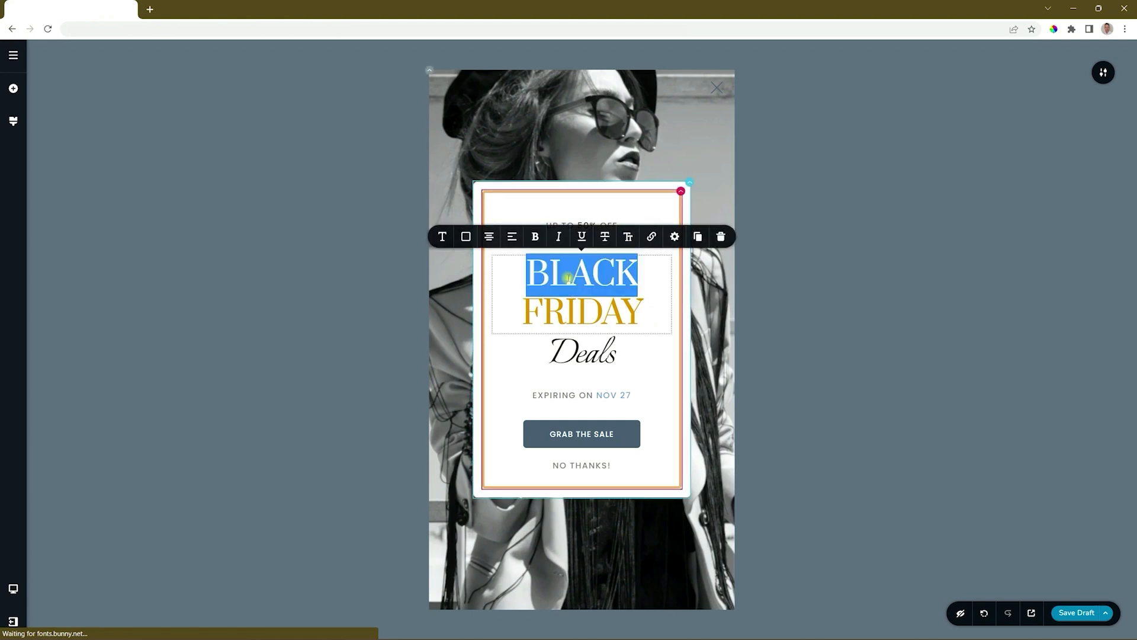
{"action": "triple_click", "coordinate": [568, 279]}
{"action": "key", "text": "BackSpace"}
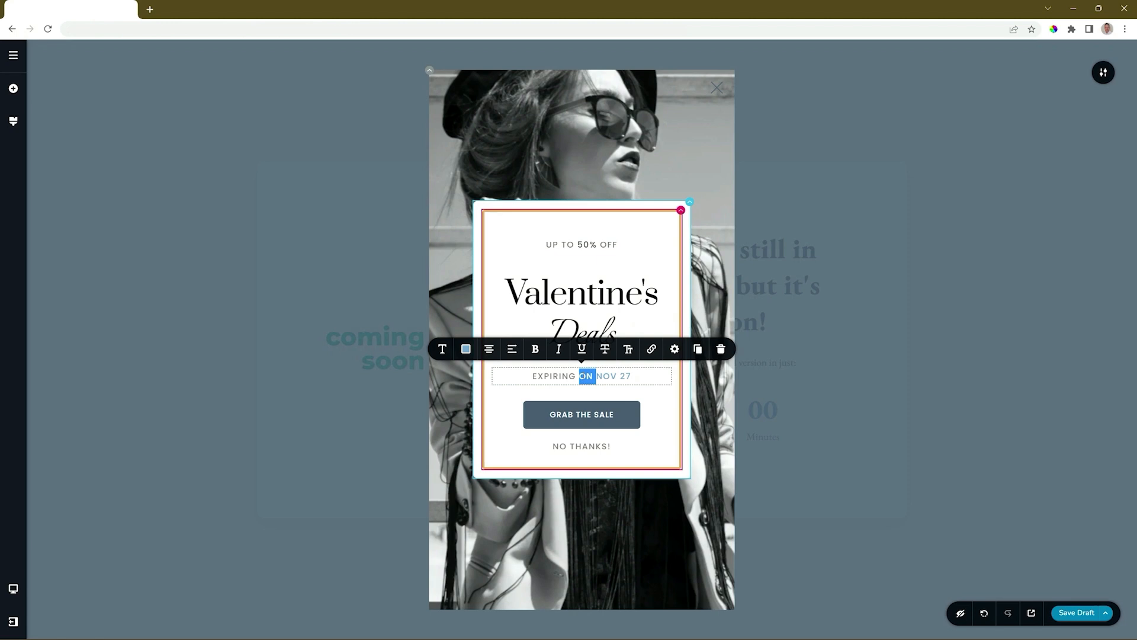
{"action": "type", "text": "in"}
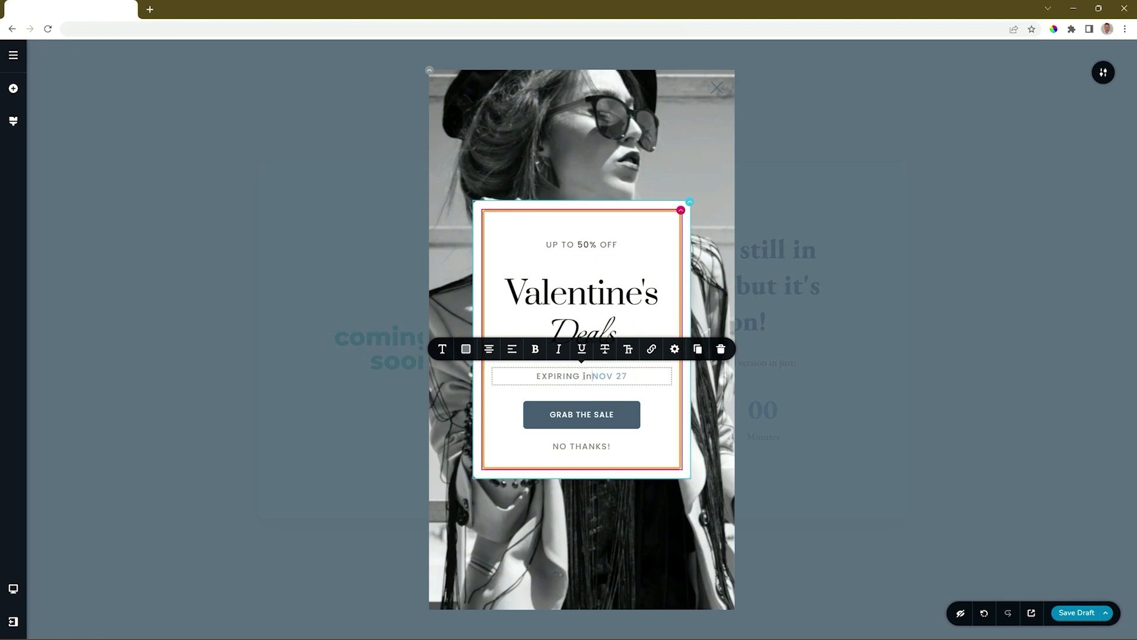
{"action": "left_click", "coordinate": [817, 371]}
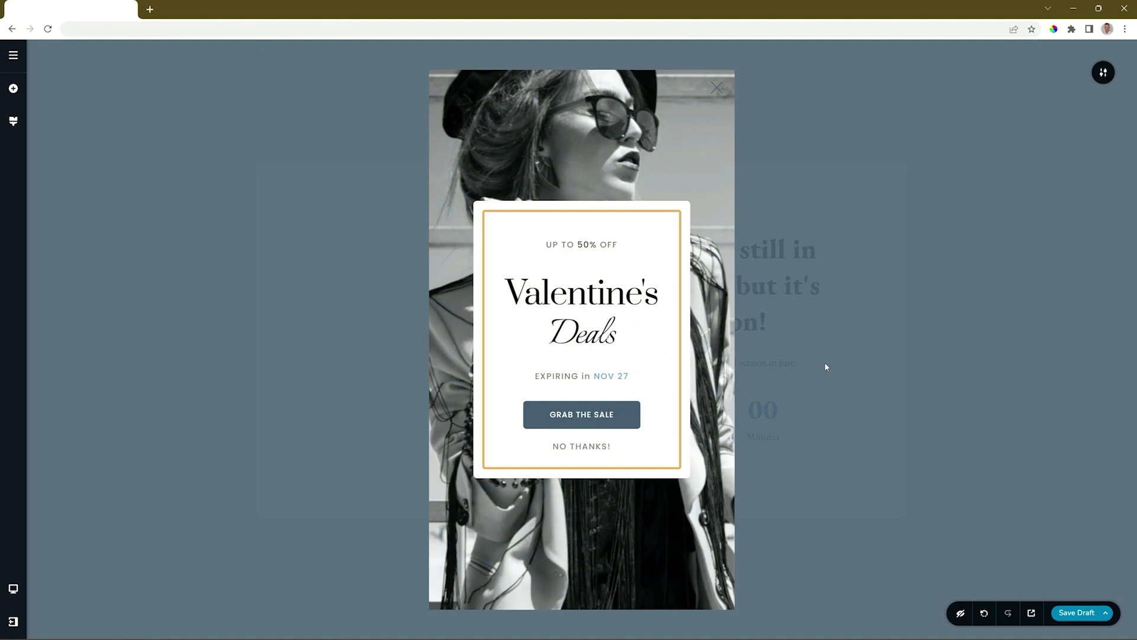
{"action": "left_click", "coordinate": [1101, 74]}
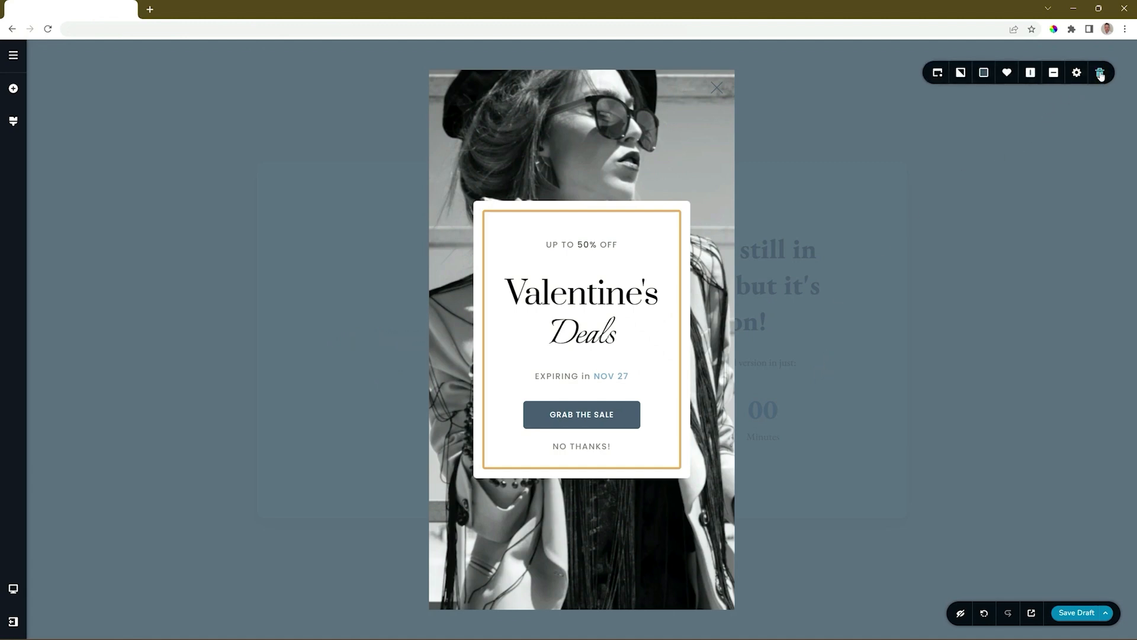
{"action": "left_click", "coordinate": [942, 75]}
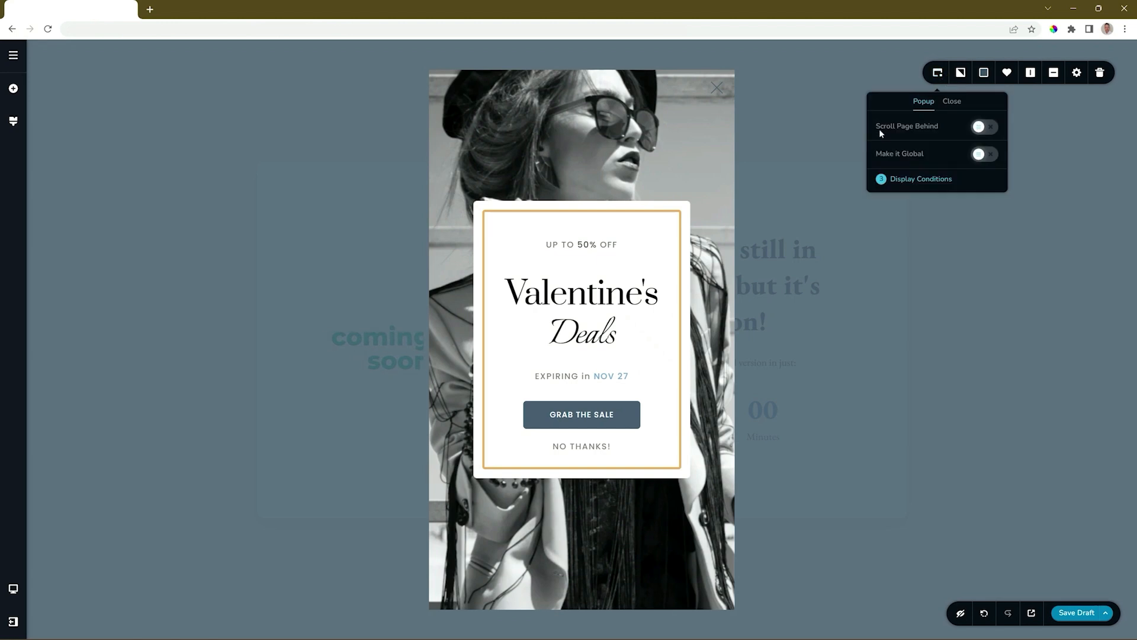
{"action": "left_click", "coordinate": [909, 186]}
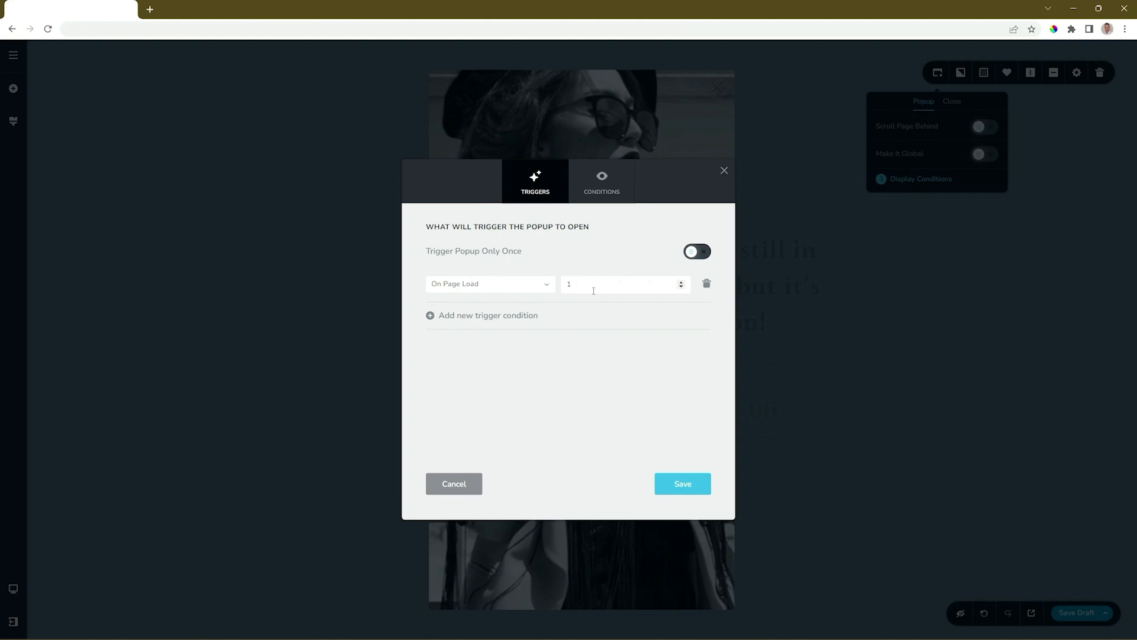
{"action": "left_click", "coordinate": [599, 188]}
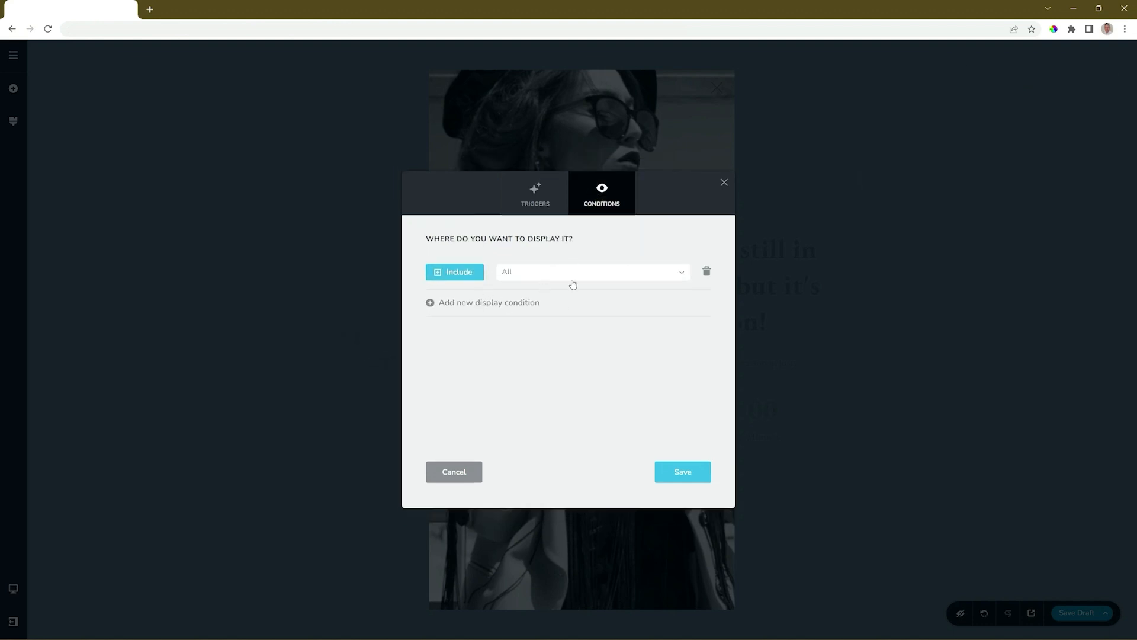
{"action": "left_click", "coordinate": [538, 201]}
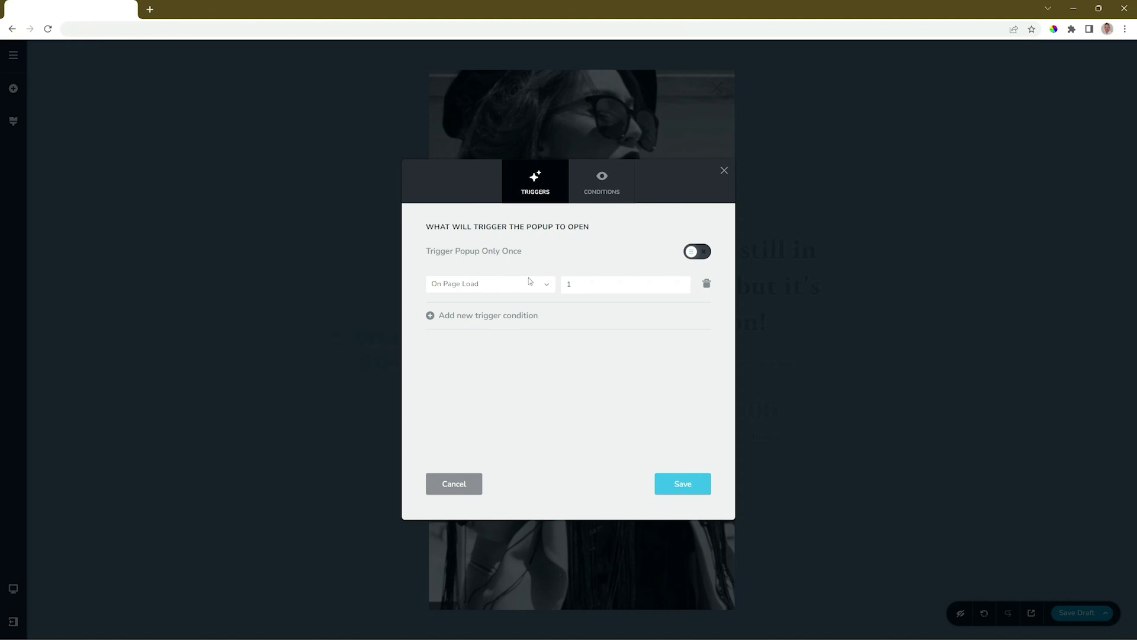
{"action": "left_click", "coordinate": [703, 490]}
{"action": "left_click", "coordinate": [724, 173]}
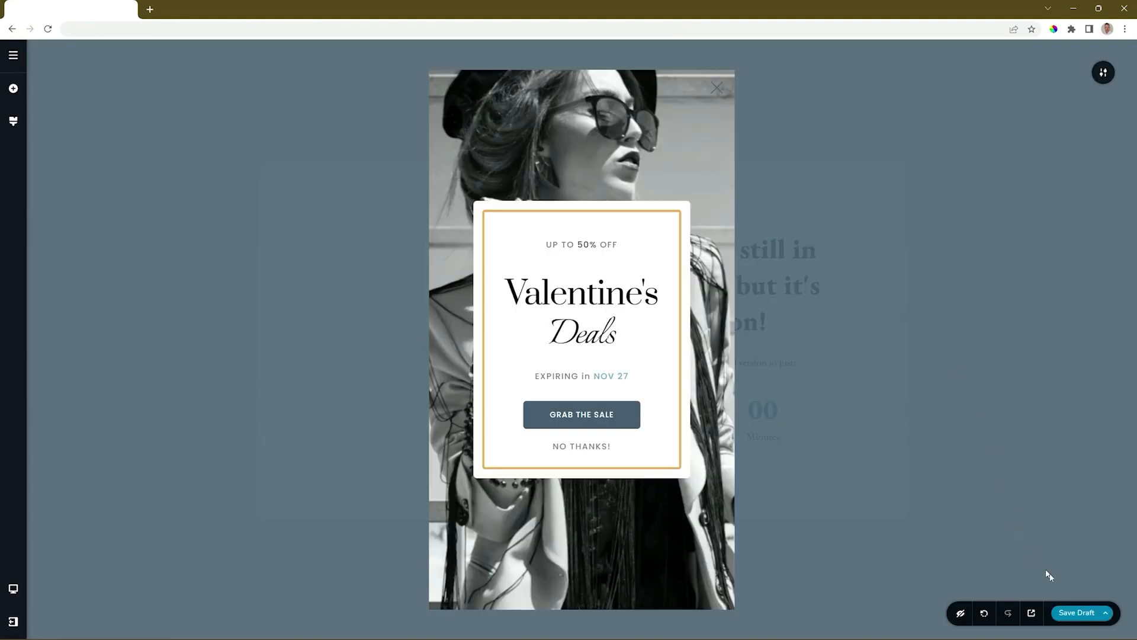
Publish the Valentine's Deals popup, view it live on the site, then close the preview
{"action": "left_click", "coordinate": [1106, 612]}
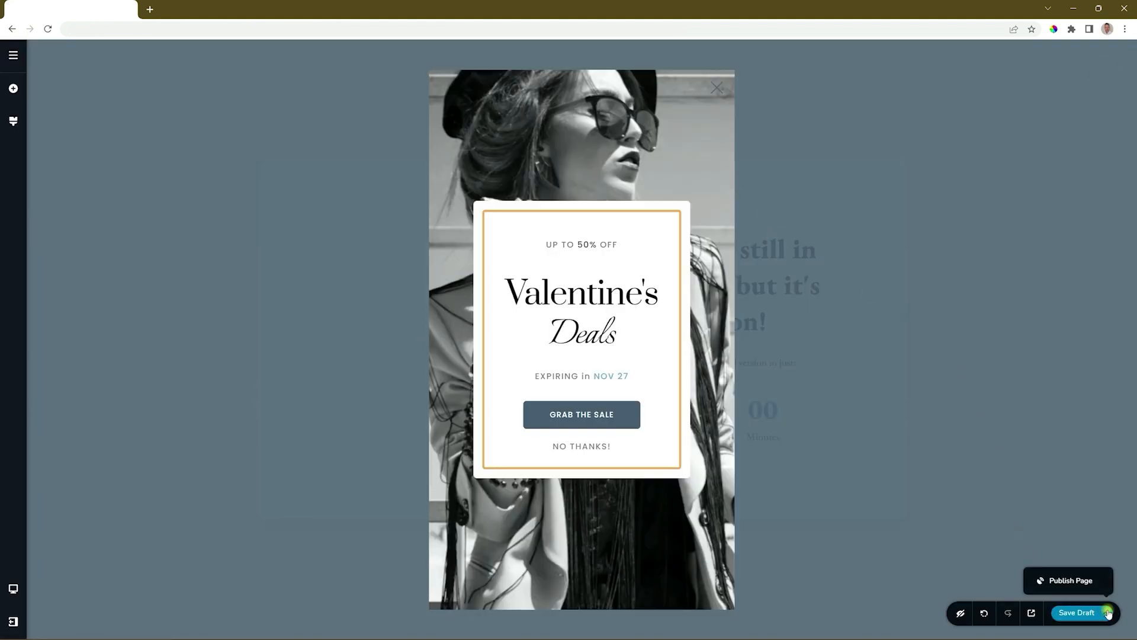
{"action": "left_click", "coordinate": [1087, 580]}
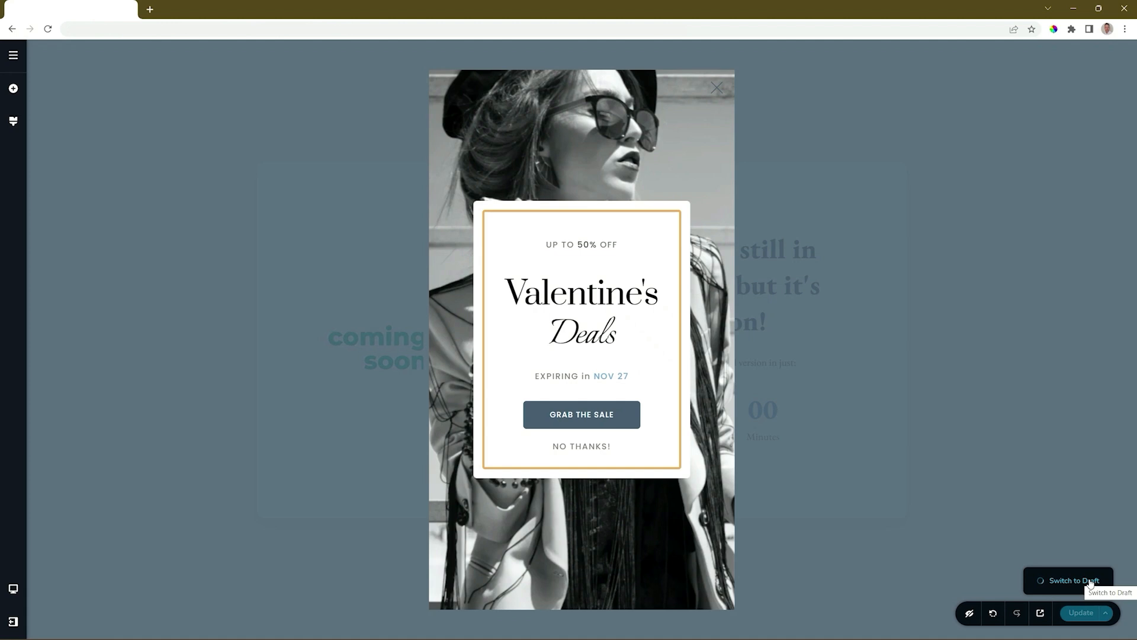
{"action": "left_click", "coordinate": [1044, 614]}
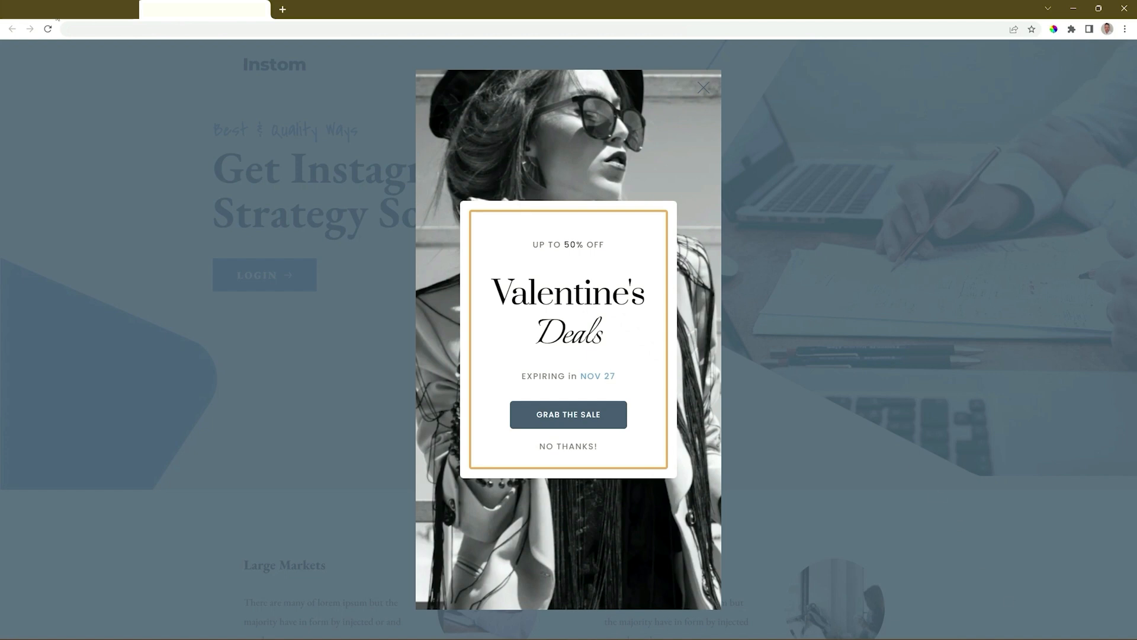
{"action": "key", "text": "ctrl+w"}
In the popup's display settings, try an After Inactivity trigger of 5
{"action": "left_click", "coordinate": [1105, 76]}
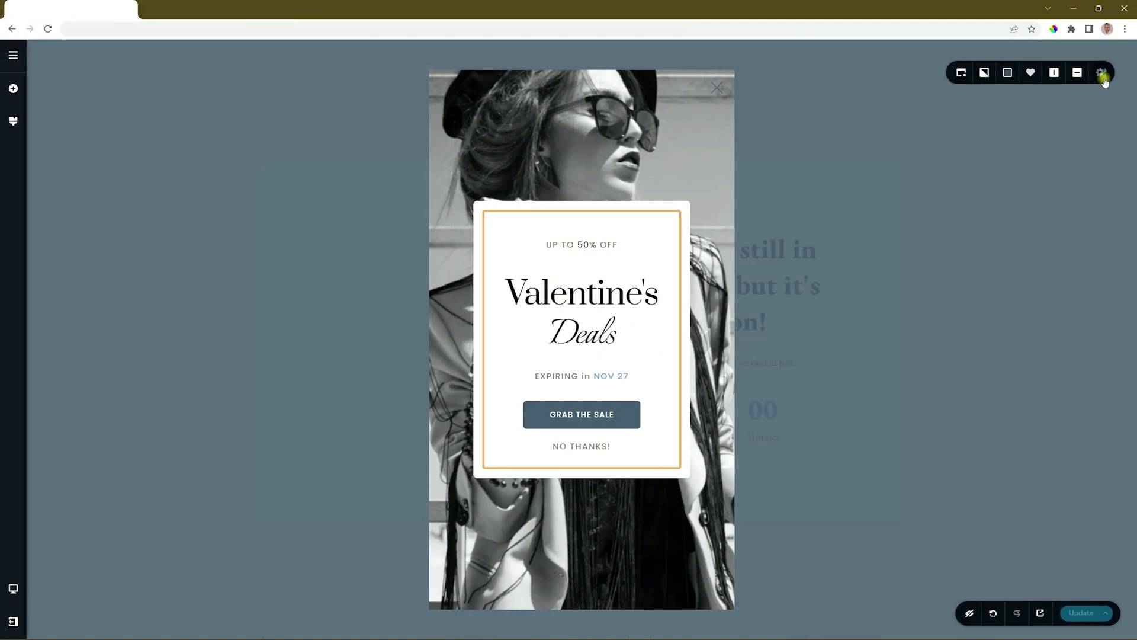
{"action": "left_click", "coordinate": [937, 74]}
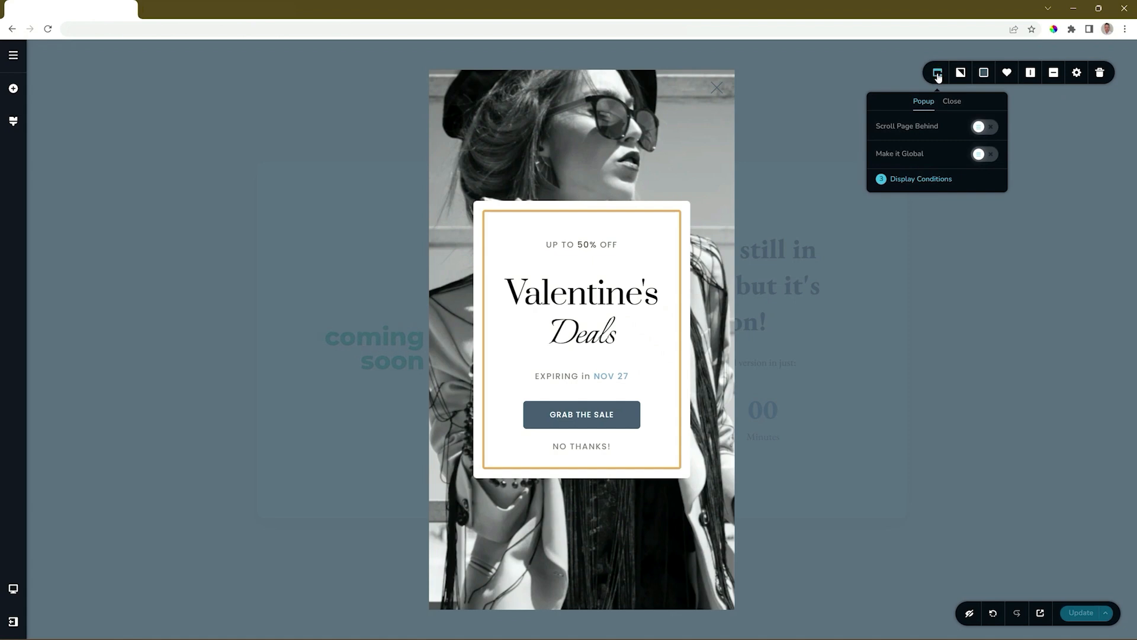
{"action": "left_click", "coordinate": [914, 181]}
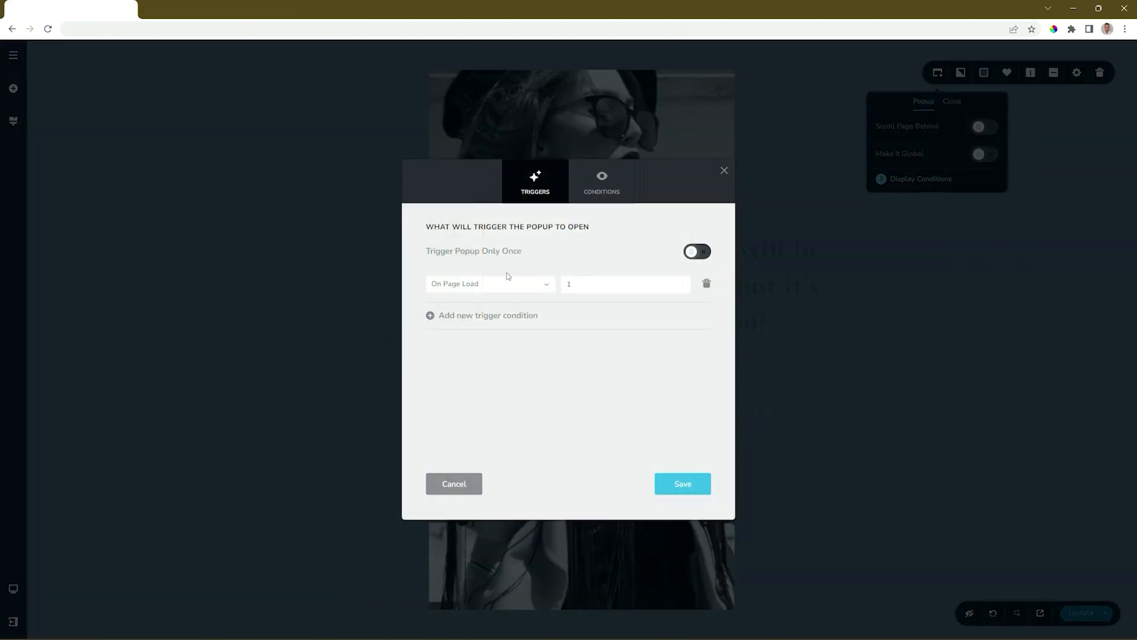
{"action": "left_click", "coordinate": [540, 284]}
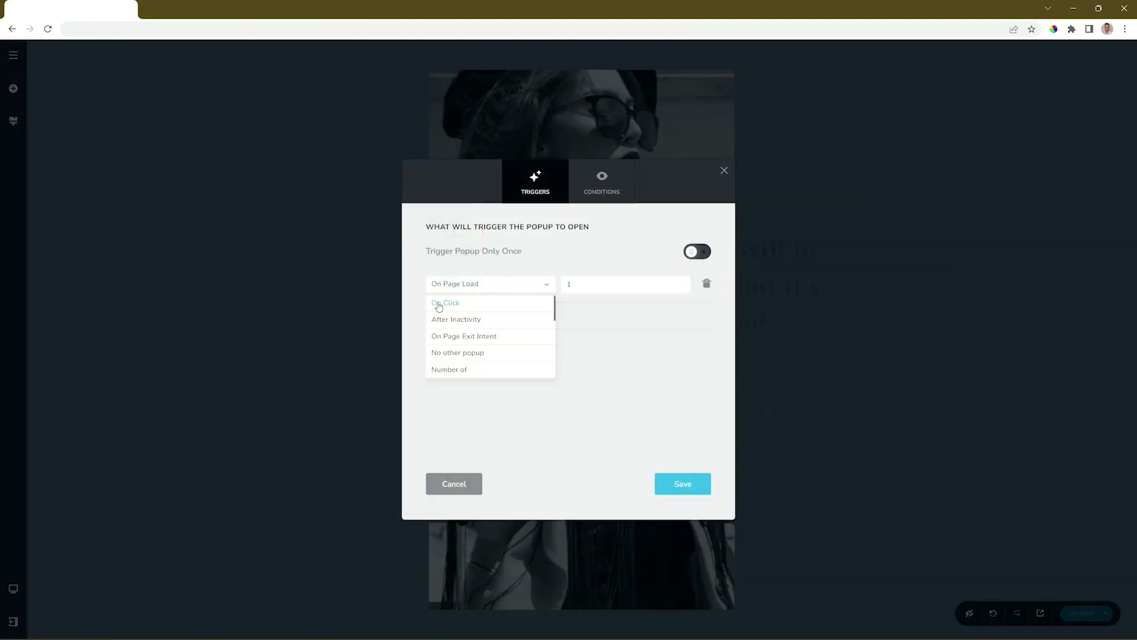
{"action": "left_click", "coordinate": [458, 320]}
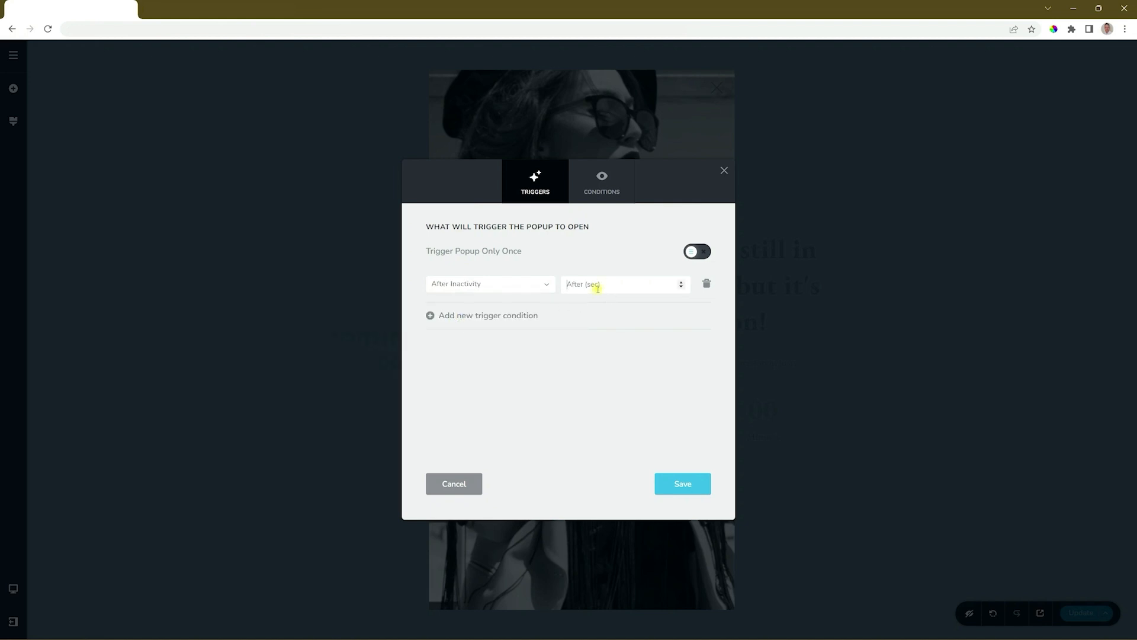
{"action": "type", "text": "5"}
Switch the trigger to On Scroll at 60% of page height, save, and publish the update
{"action": "left_click", "coordinate": [540, 284]}
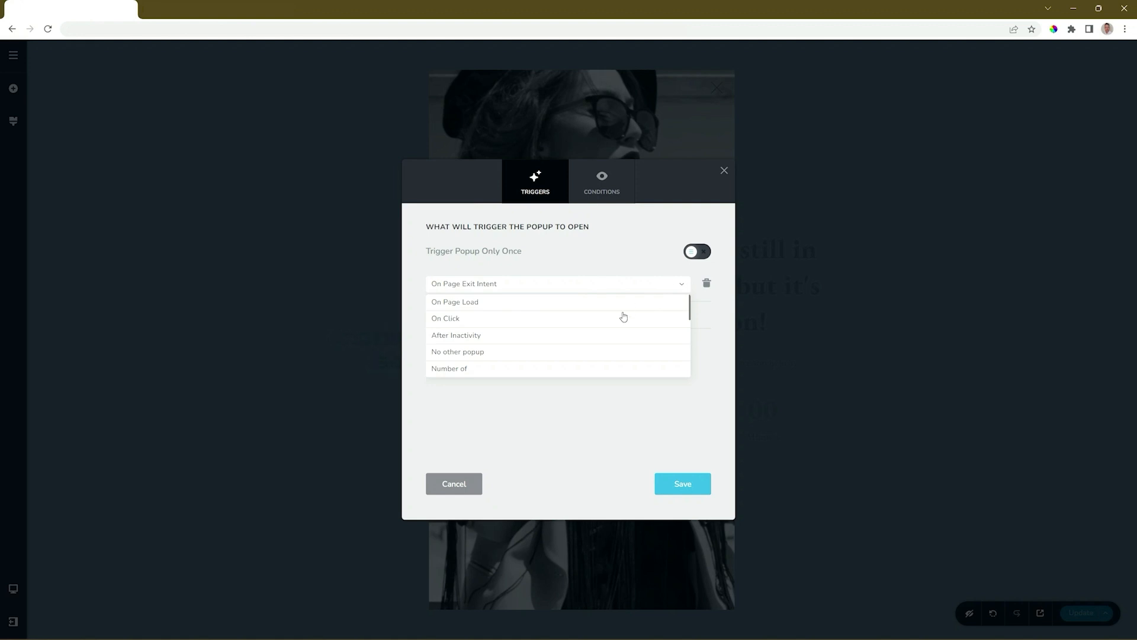
{"action": "scroll", "coordinate": [624, 317], "scroll_direction": "down", "scroll_amount": 2}
{"action": "left_click", "coordinate": [454, 334]}
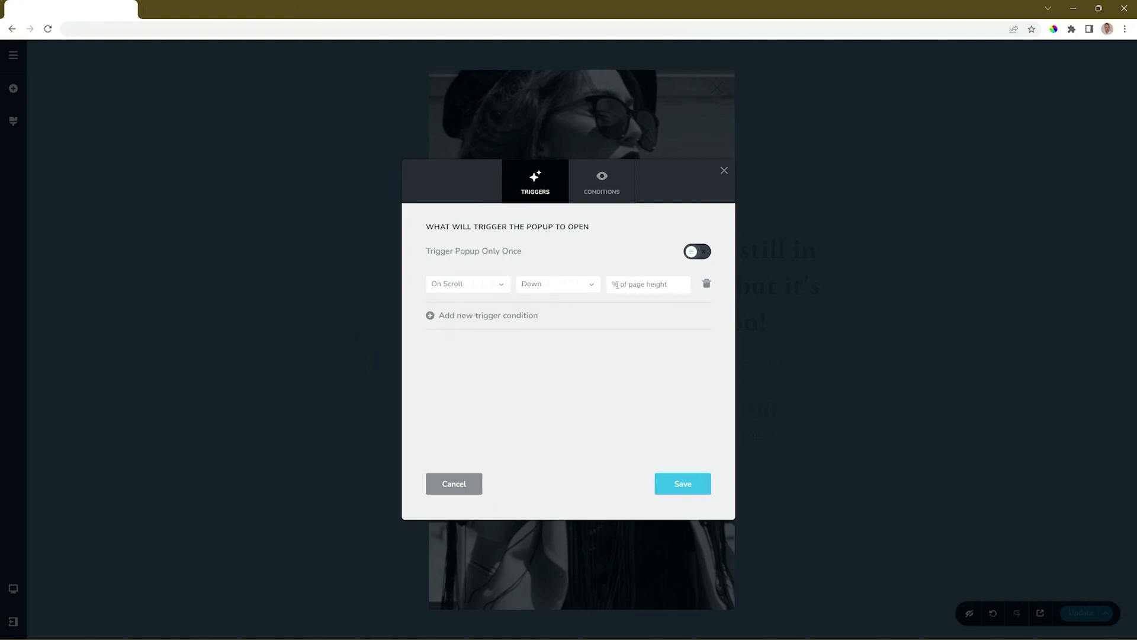
{"action": "type", "text": "60"}
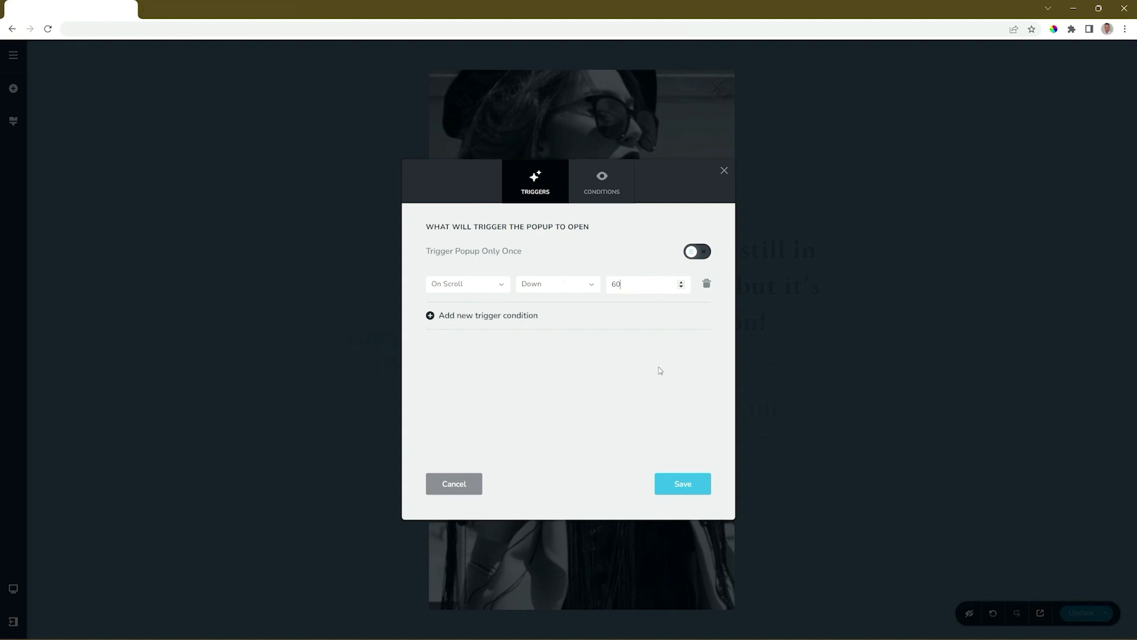
{"action": "left_click", "coordinate": [690, 485]}
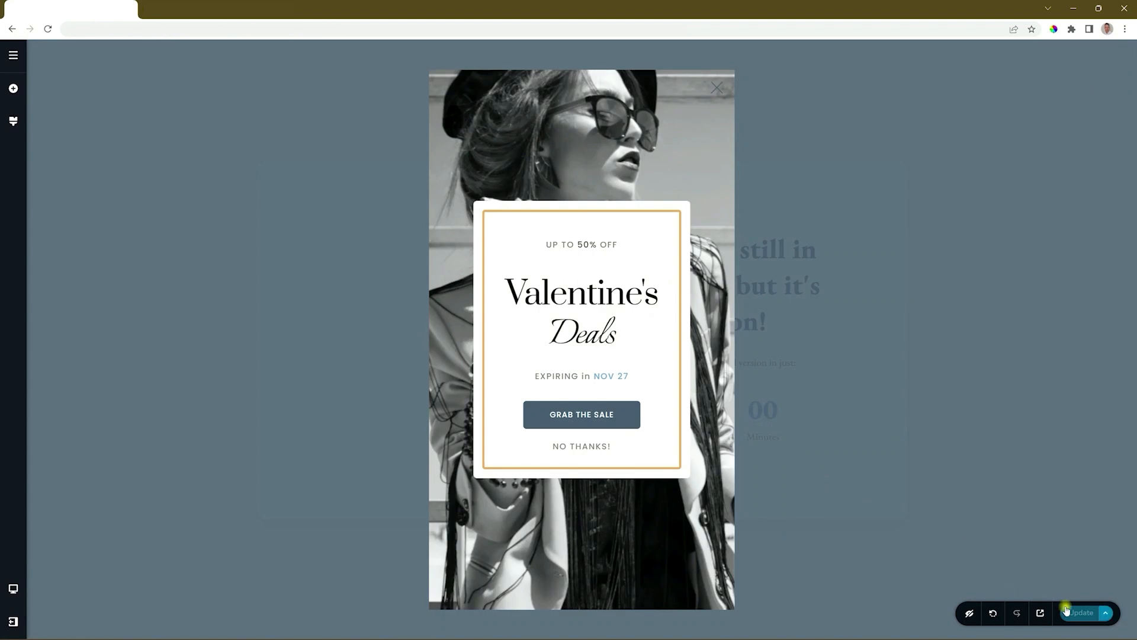
{"action": "left_click", "coordinate": [1079, 612]}
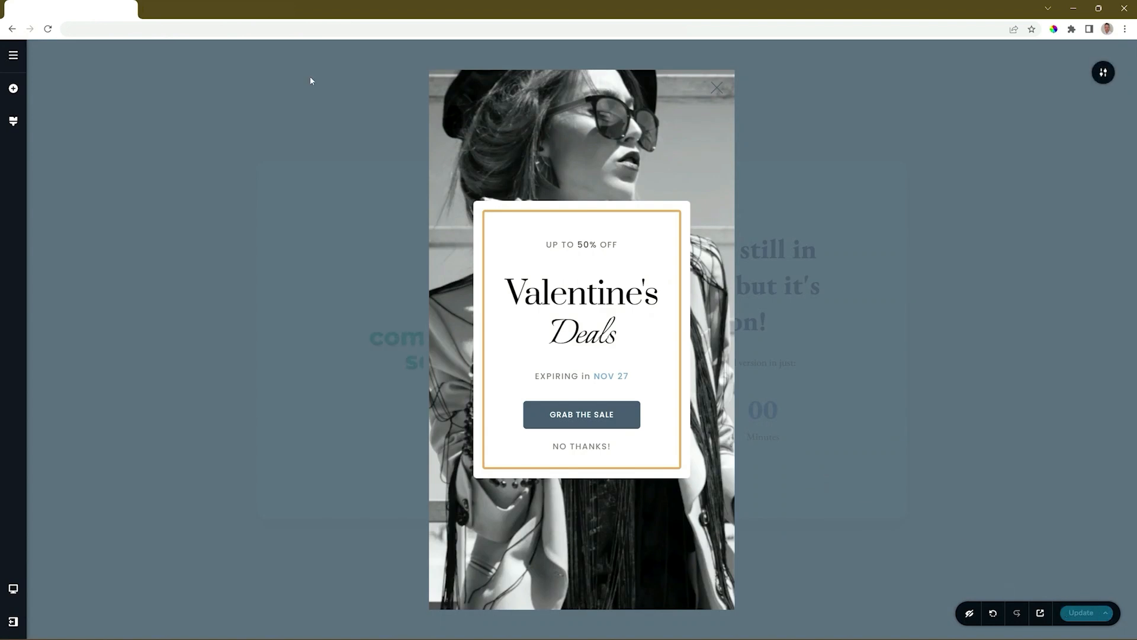
{"action": "left_click", "coordinate": [205, 10]}
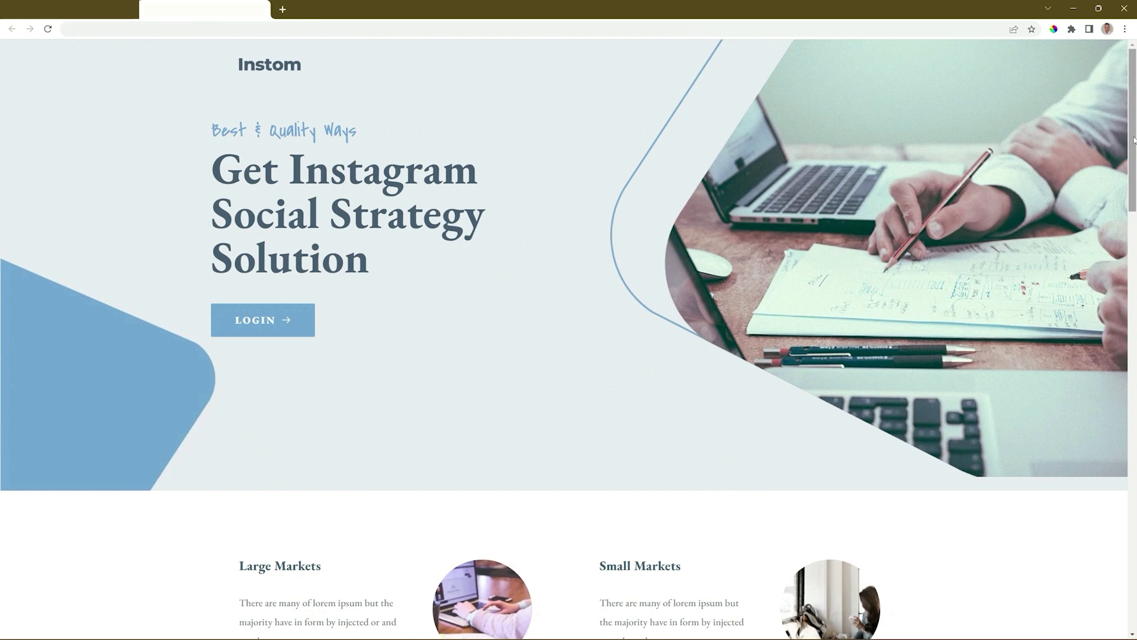
{"action": "left_click_drag", "start_coordinate": [1134, 139], "coordinate": [1134, 405]}
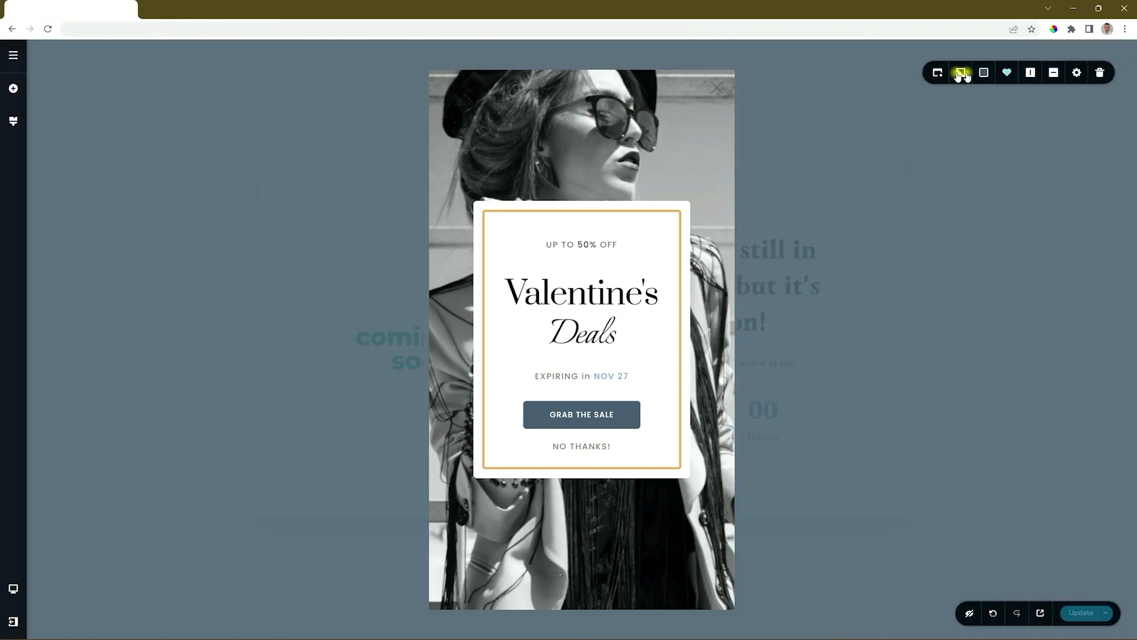
Add an On Page Exit Intent trigger and turn on Trigger Popup Only Once
{"action": "left_click", "coordinate": [935, 73]}
{"action": "left_click", "coordinate": [916, 180]}
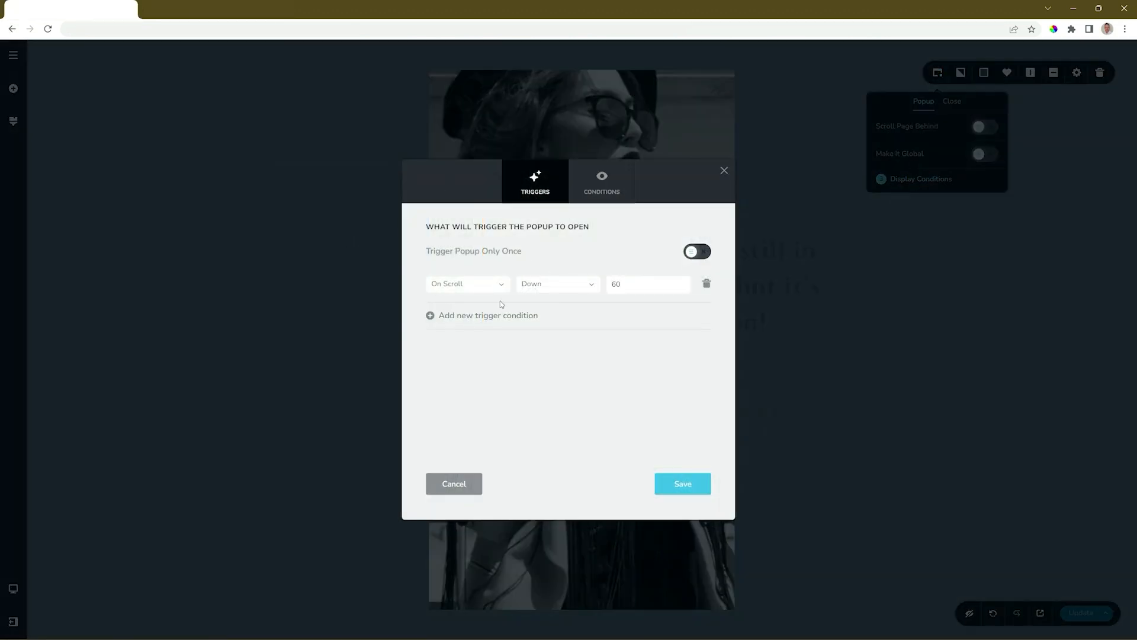
{"action": "left_click", "coordinate": [477, 316]}
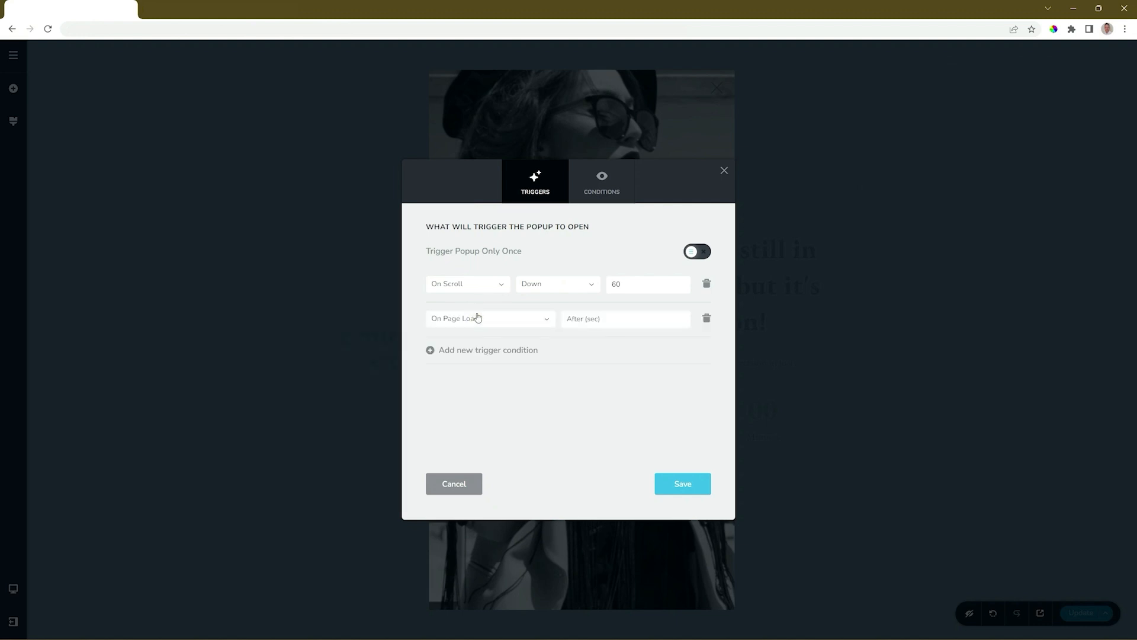
{"action": "left_click", "coordinate": [480, 318]}
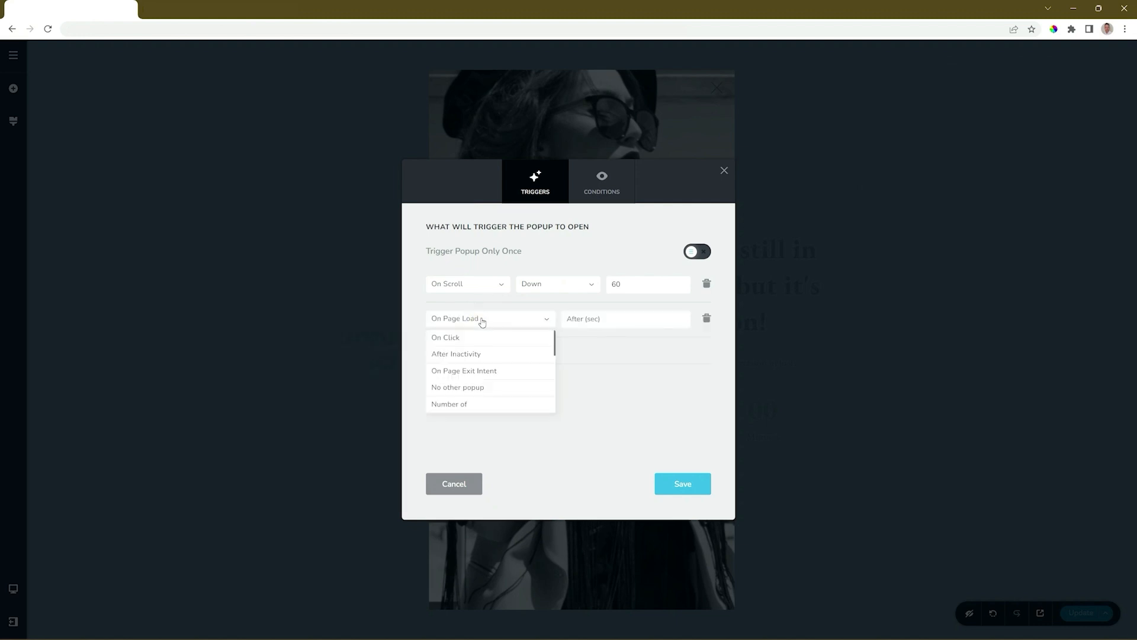
{"action": "left_click", "coordinate": [477, 370]}
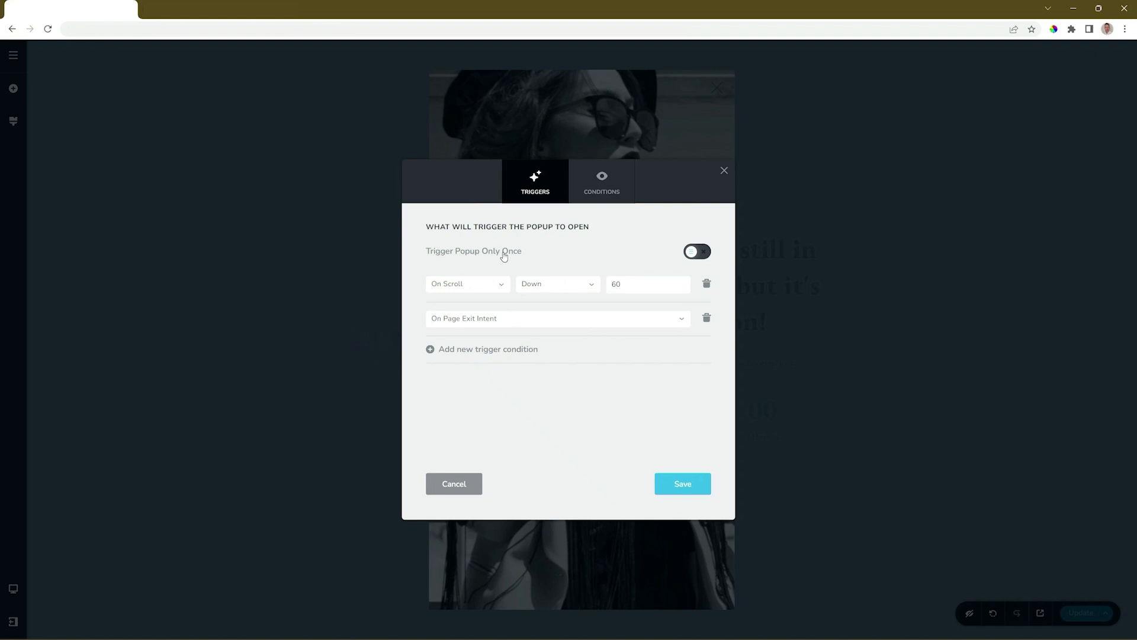
{"action": "left_click", "coordinate": [702, 252]}
On the Conditions tab, try Pages for the Include rule, then revert it to All
{"action": "left_click", "coordinate": [603, 184]}
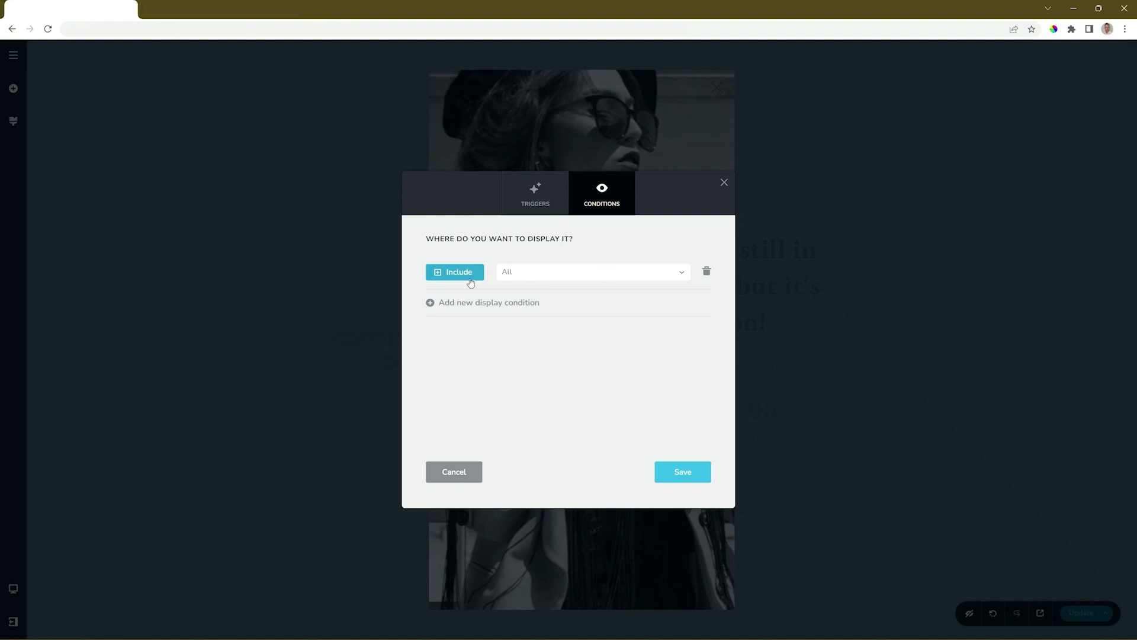
{"action": "left_click", "coordinate": [529, 272]}
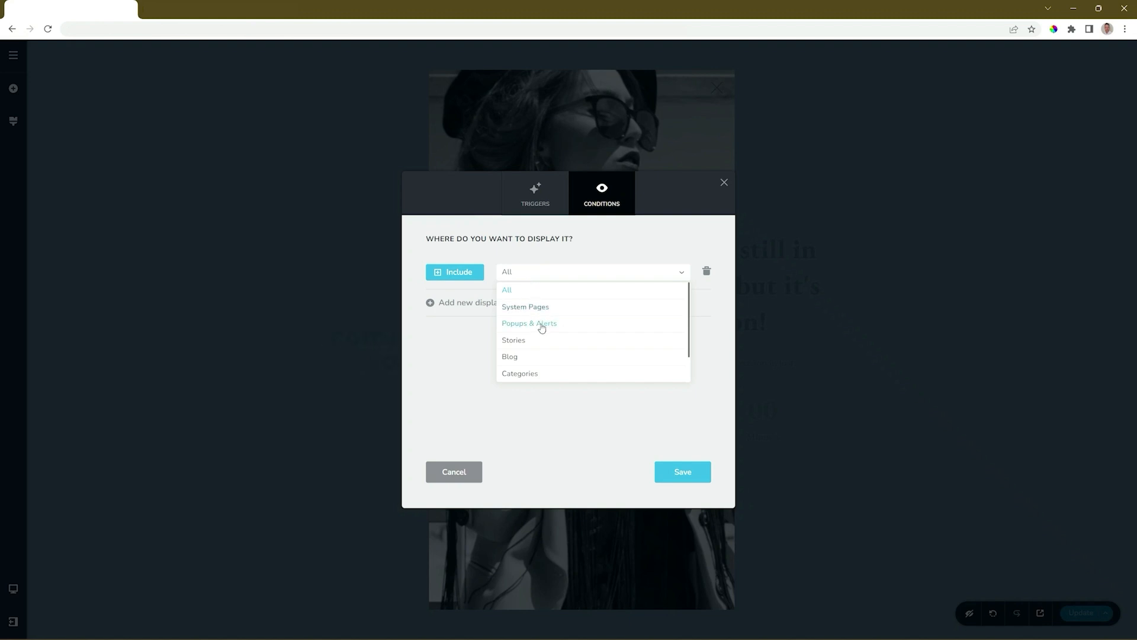
{"action": "scroll", "coordinate": [542, 344], "scroll_direction": "down", "scroll_amount": 1}
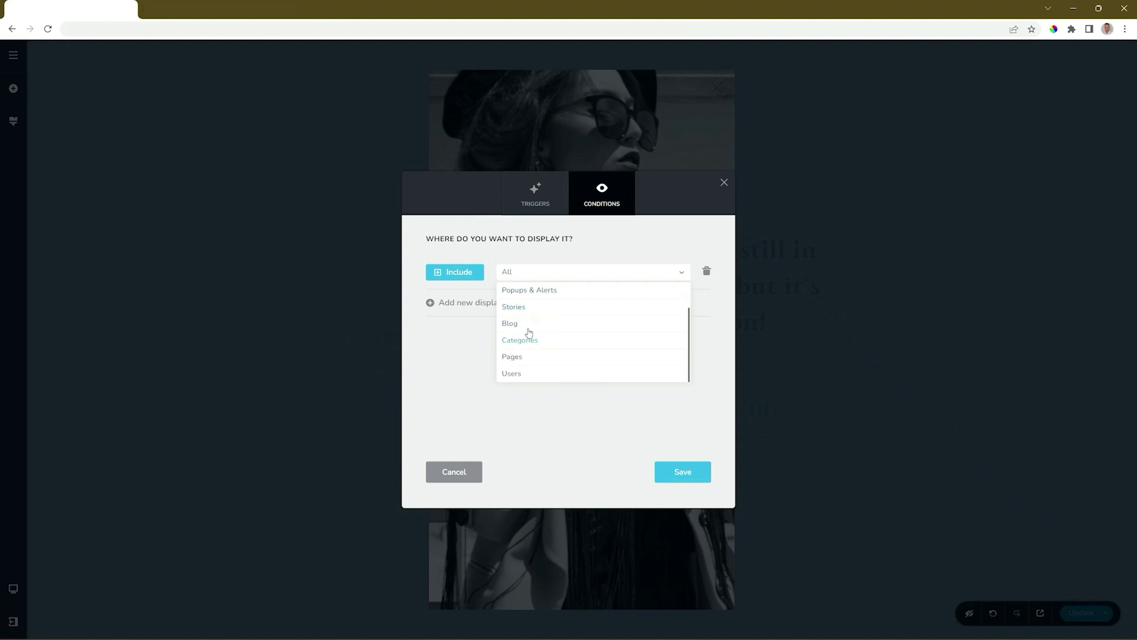
{"action": "left_click", "coordinate": [513, 357]}
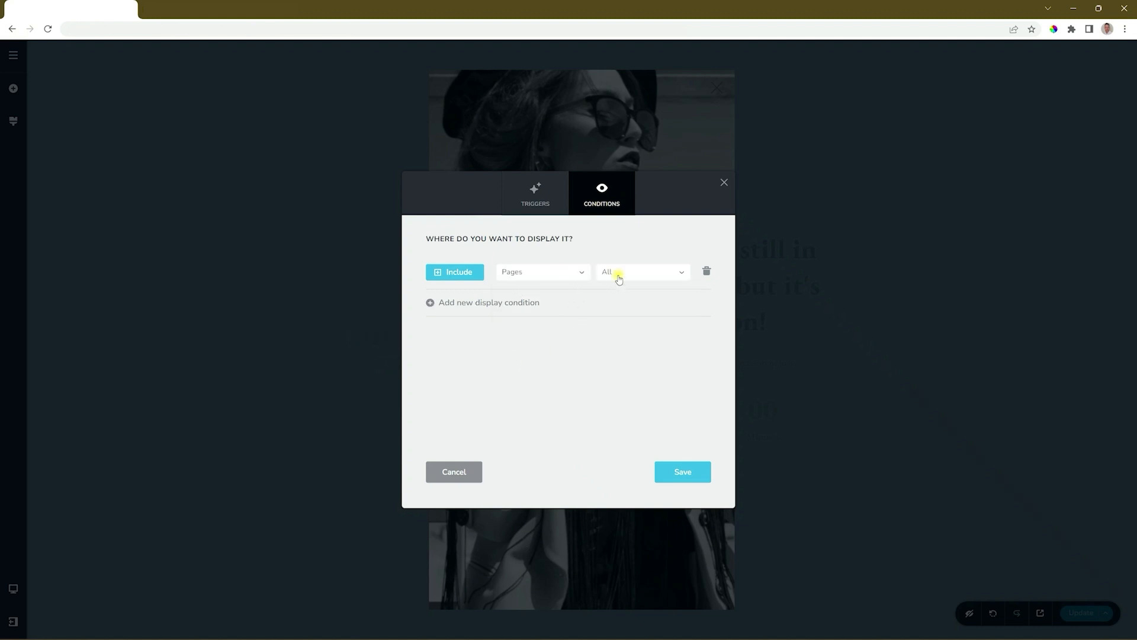
{"action": "left_click", "coordinate": [615, 272]}
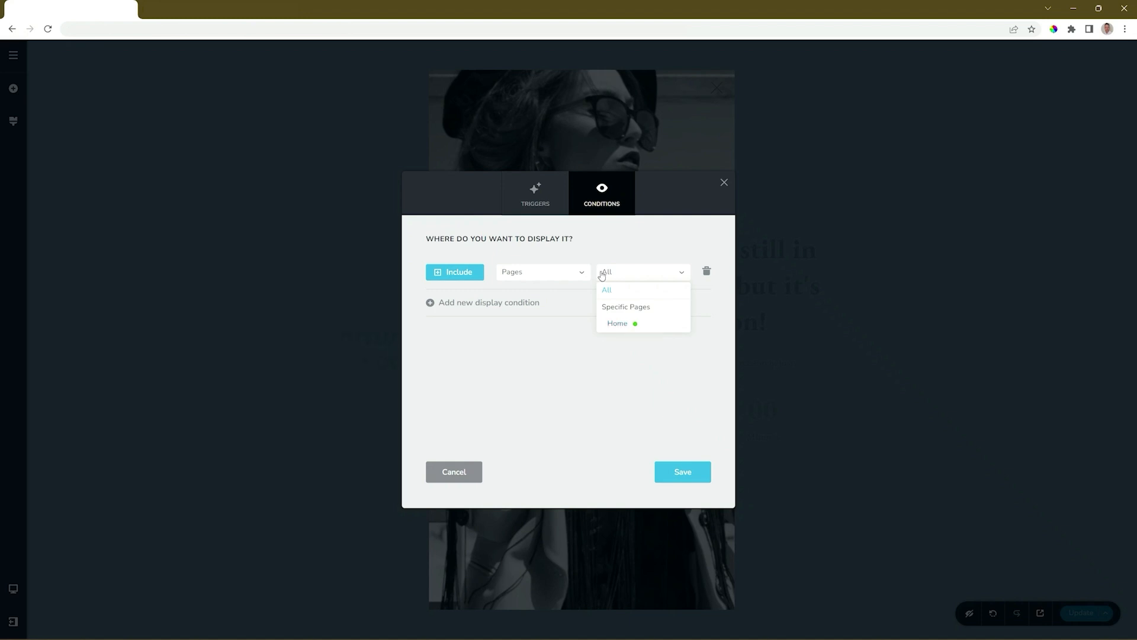
{"action": "left_click", "coordinate": [582, 272]}
{"action": "left_click", "coordinate": [545, 290]}
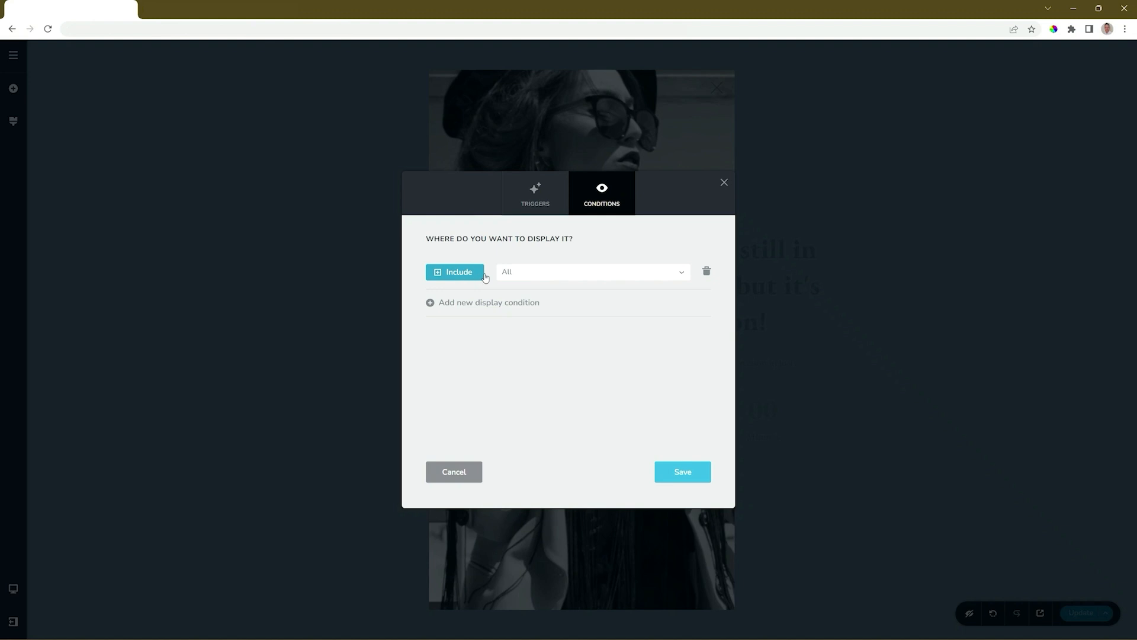
Add a second display condition that excludes Pages
{"action": "left_click", "coordinate": [449, 304]}
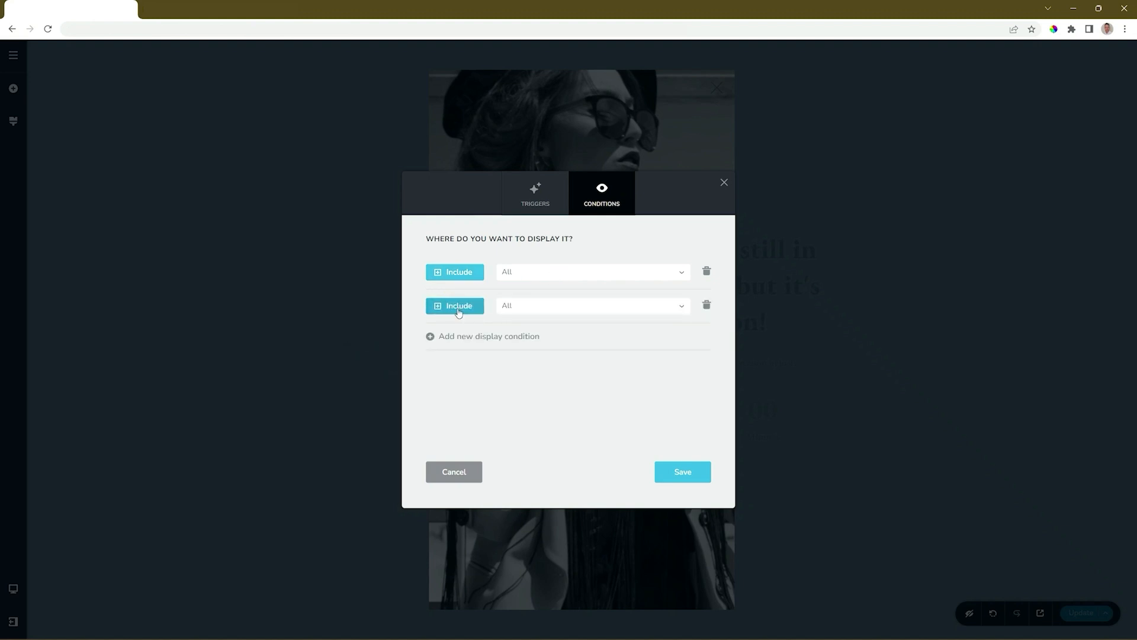
{"action": "left_click", "coordinate": [459, 307]}
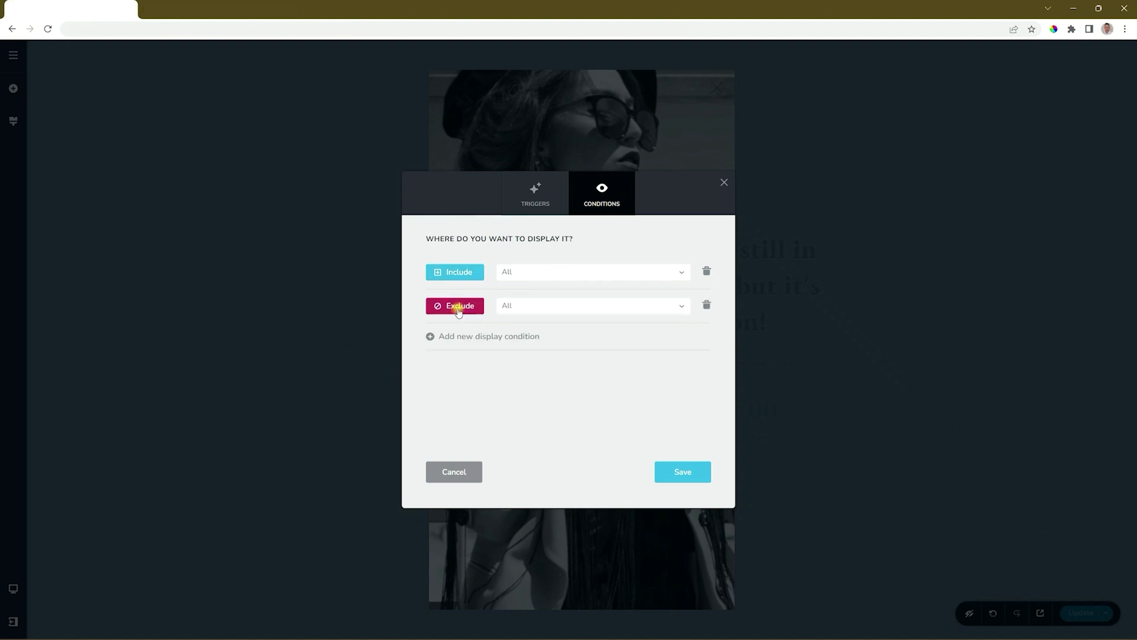
{"action": "left_click", "coordinate": [552, 304]}
{"action": "scroll", "coordinate": [527, 370], "scroll_direction": "down", "scroll_amount": 1}
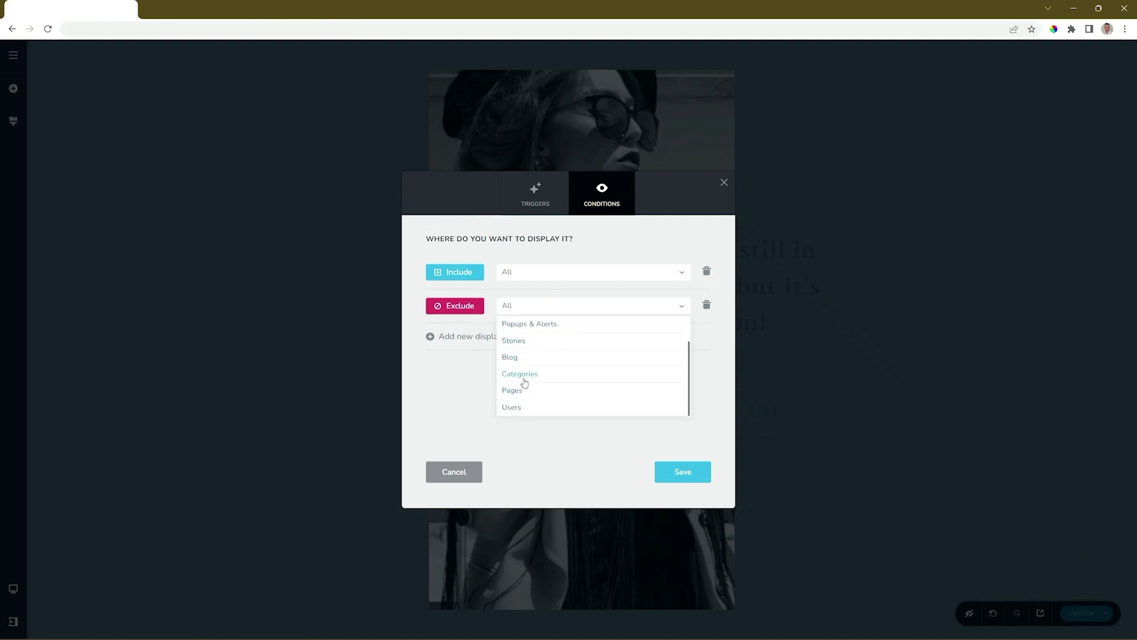
{"action": "left_click", "coordinate": [519, 390]}
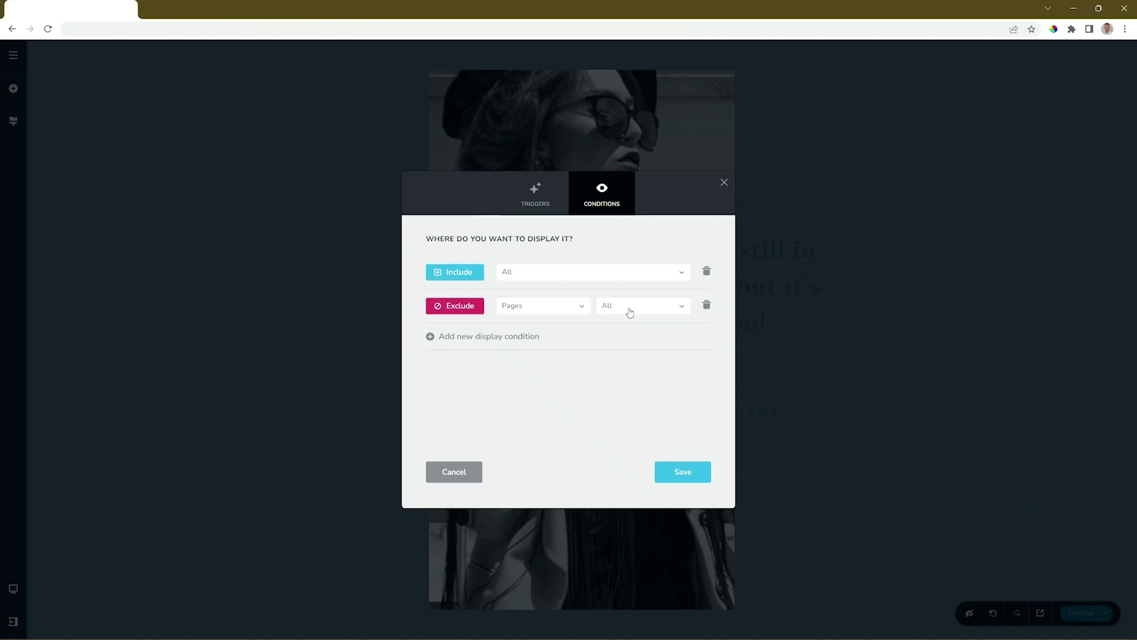
Return to the Triggers tab and review the trigger type list showing On Scroll
{"action": "left_click", "coordinate": [553, 198]}
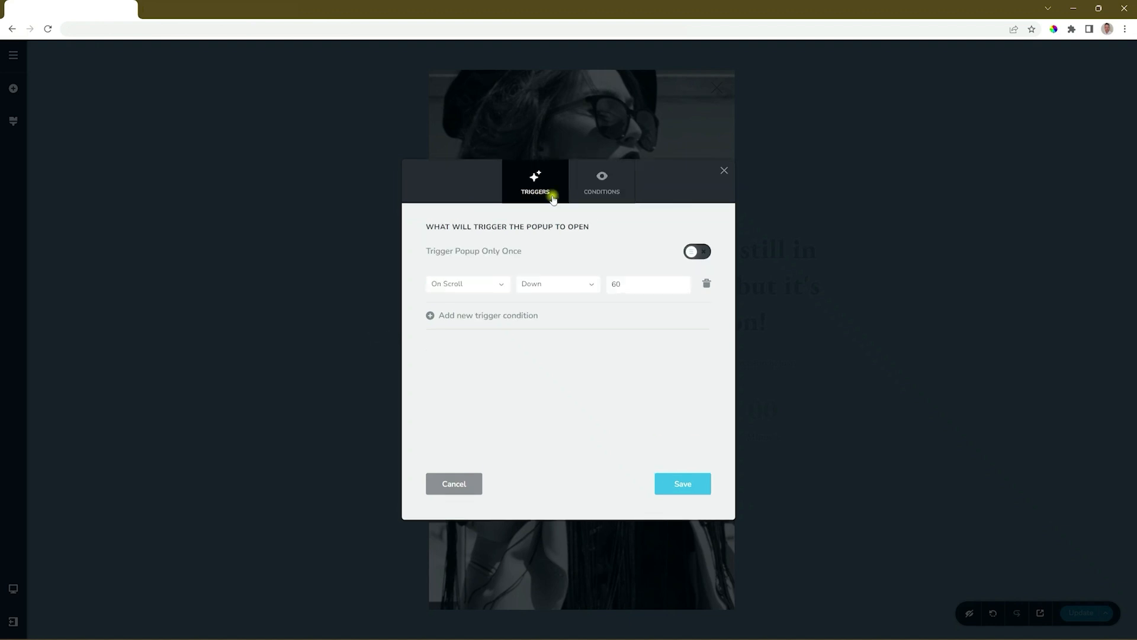
{"action": "left_click", "coordinate": [490, 287]}
{"action": "scroll", "coordinate": [490, 314], "scroll_direction": "down", "scroll_amount": 5}
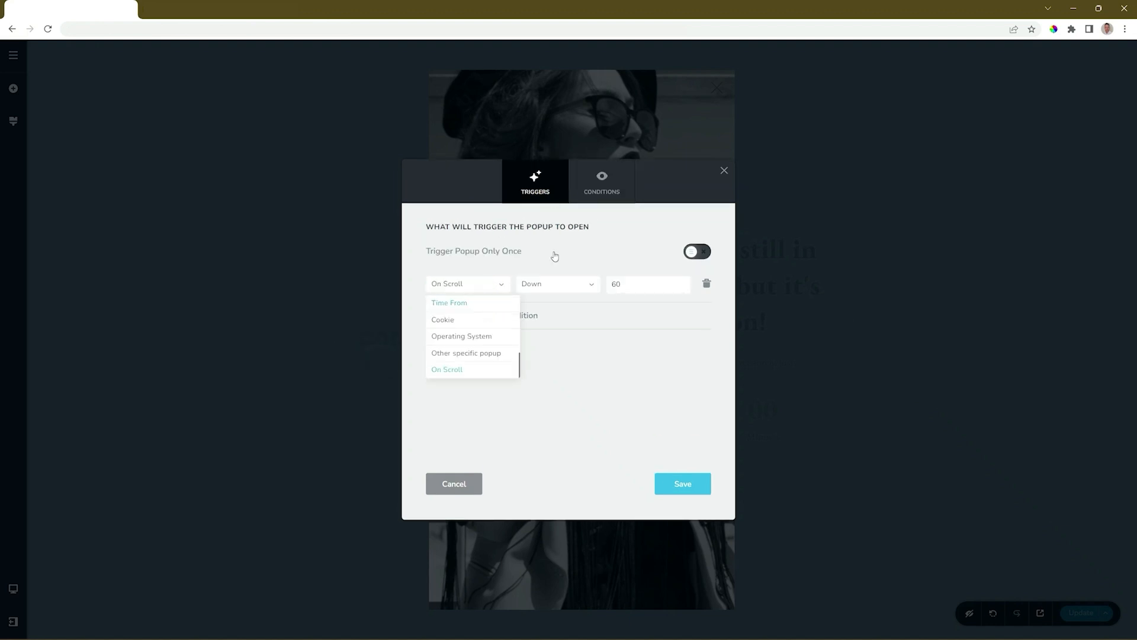